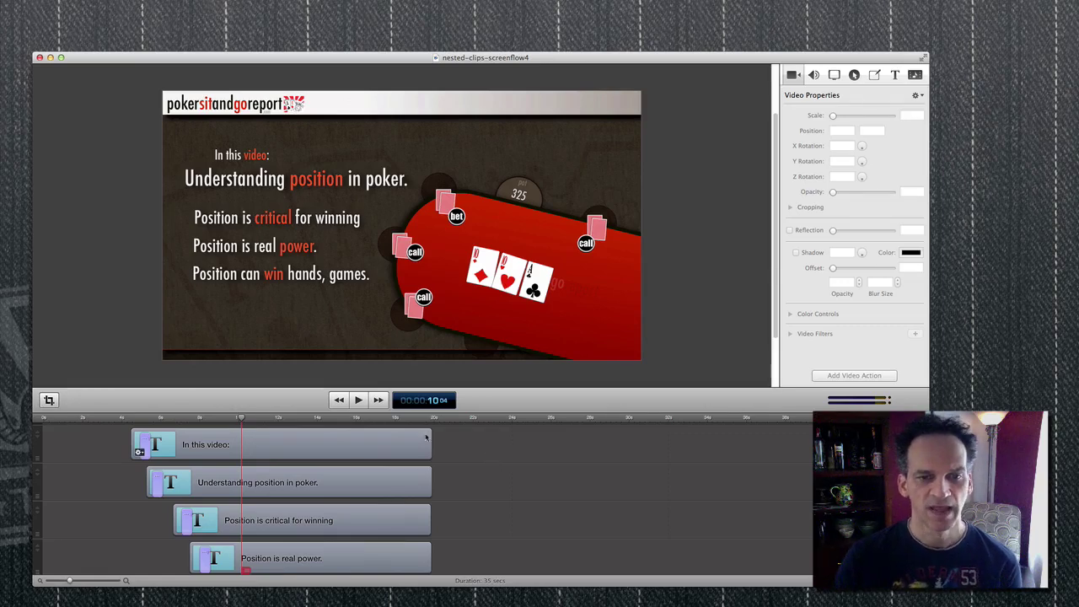
Play the title animation from the start of the project, then stop it
{"action": "left_click", "coordinate": [341, 401]}
{"action": "left_click", "coordinate": [354, 400]}
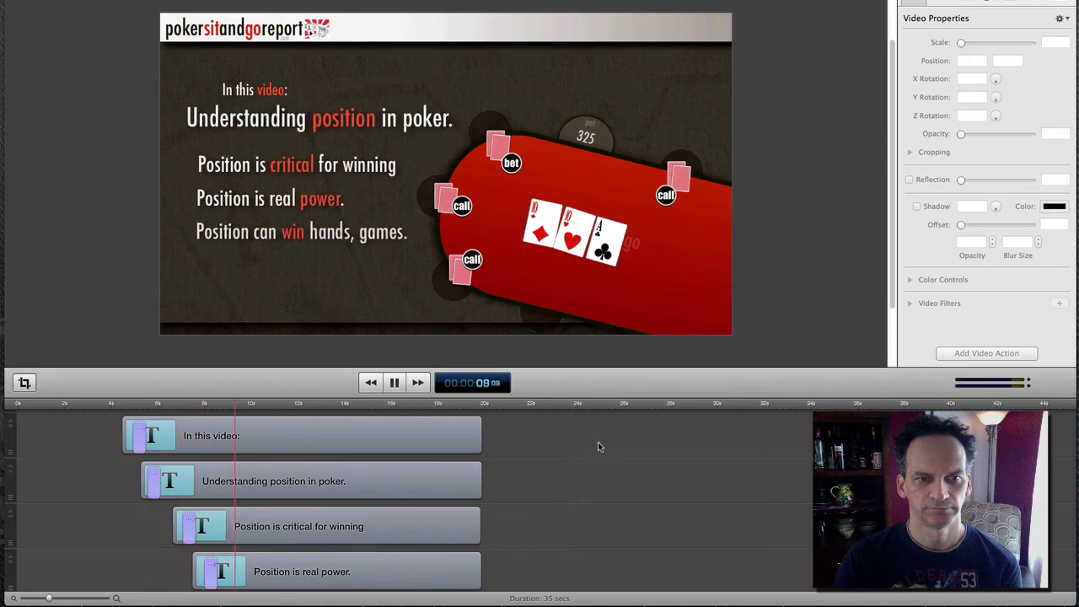
{"action": "key", "text": "space"}
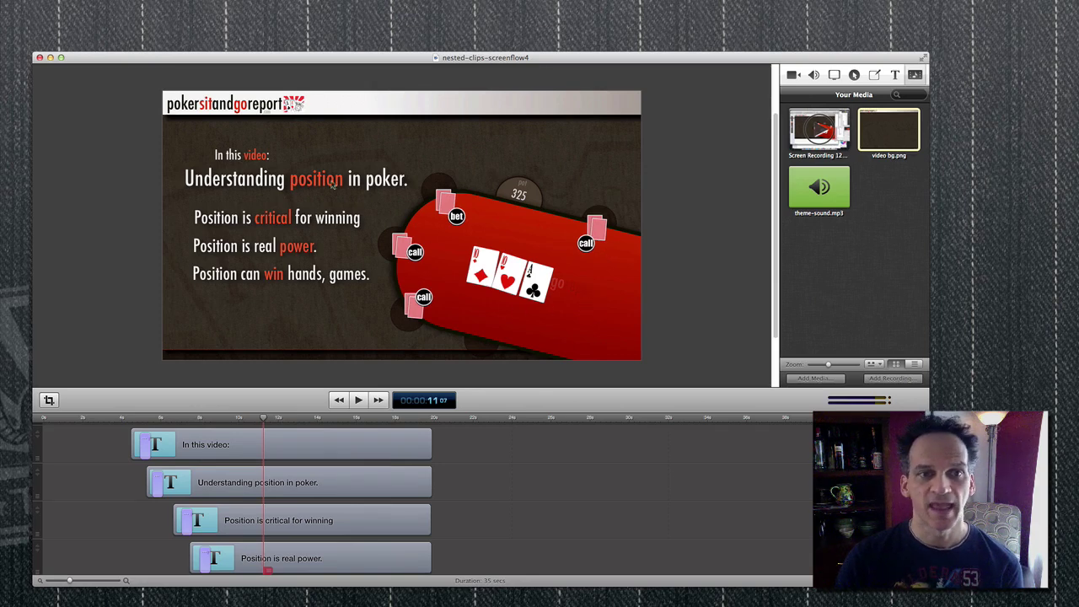
Select the title clips in turn: In this video:, Understanding position in poker., Position can win hands, games., Position is real power
{"action": "left_click", "coordinate": [380, 441]}
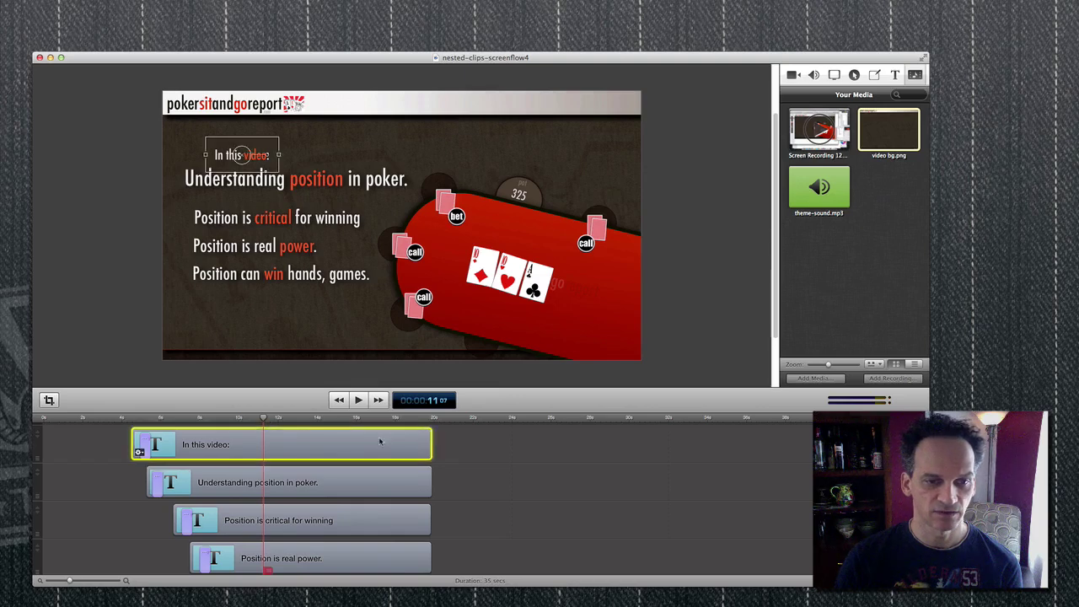
{"action": "left_click", "coordinate": [367, 482]}
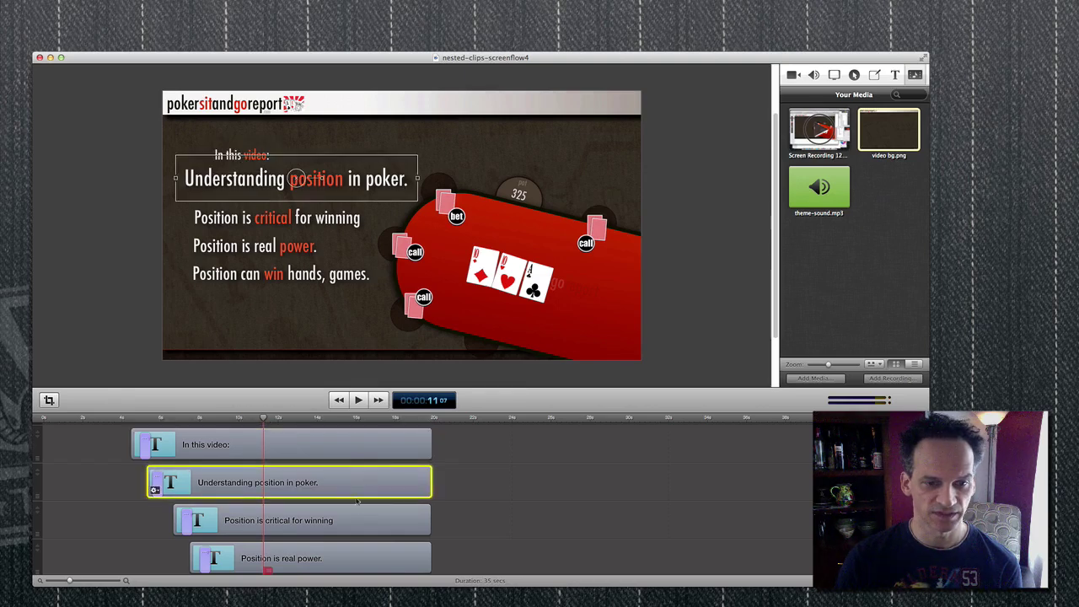
{"action": "scroll", "coordinate": [354, 512], "scroll_direction": "down", "scroll_amount": 2}
{"action": "left_click", "coordinate": [302, 511]}
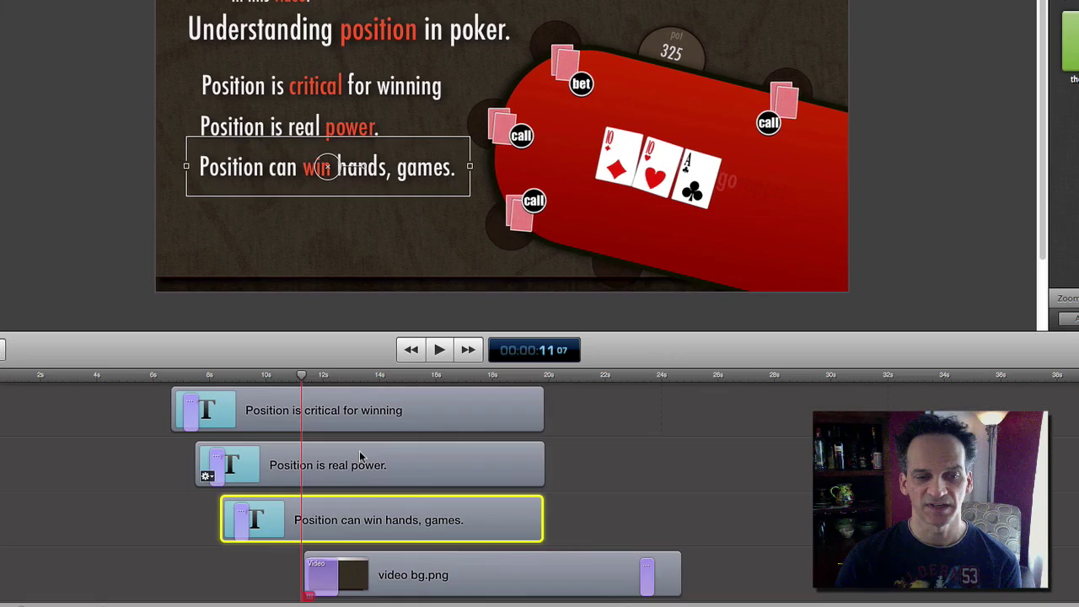
{"action": "left_click", "coordinate": [219, 460]}
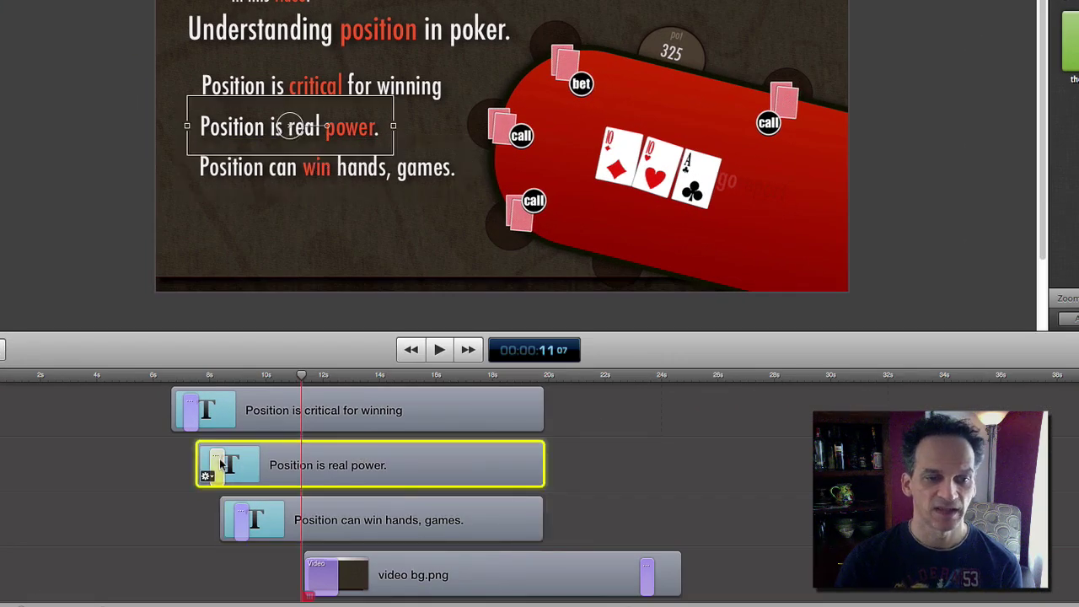
Replay from about 7 seconds to watch the title lines animate
{"action": "left_click", "coordinate": [209, 376]}
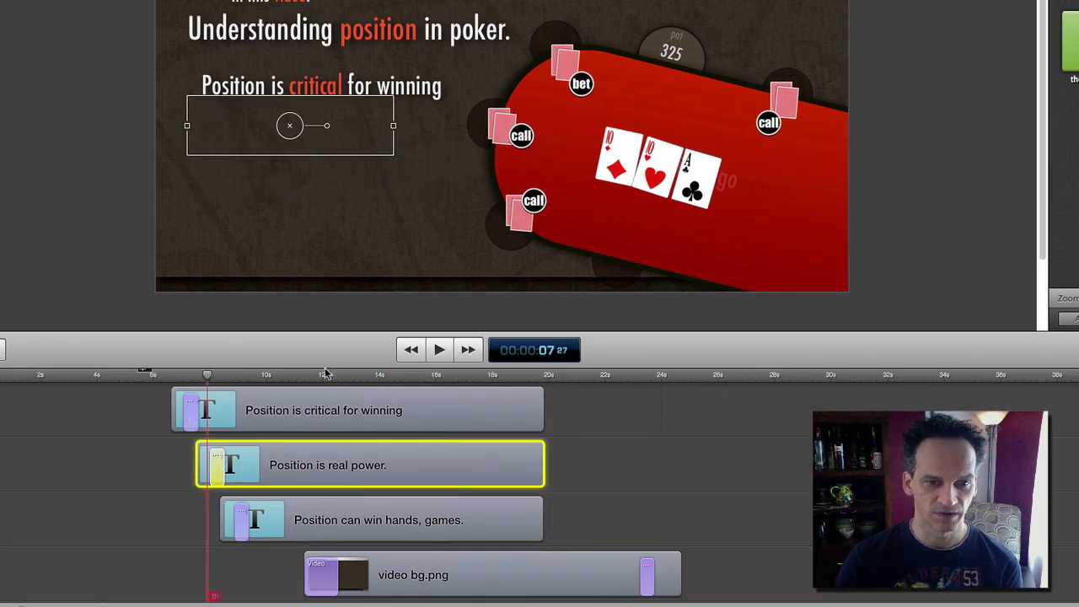
{"action": "left_click", "coordinate": [439, 350]}
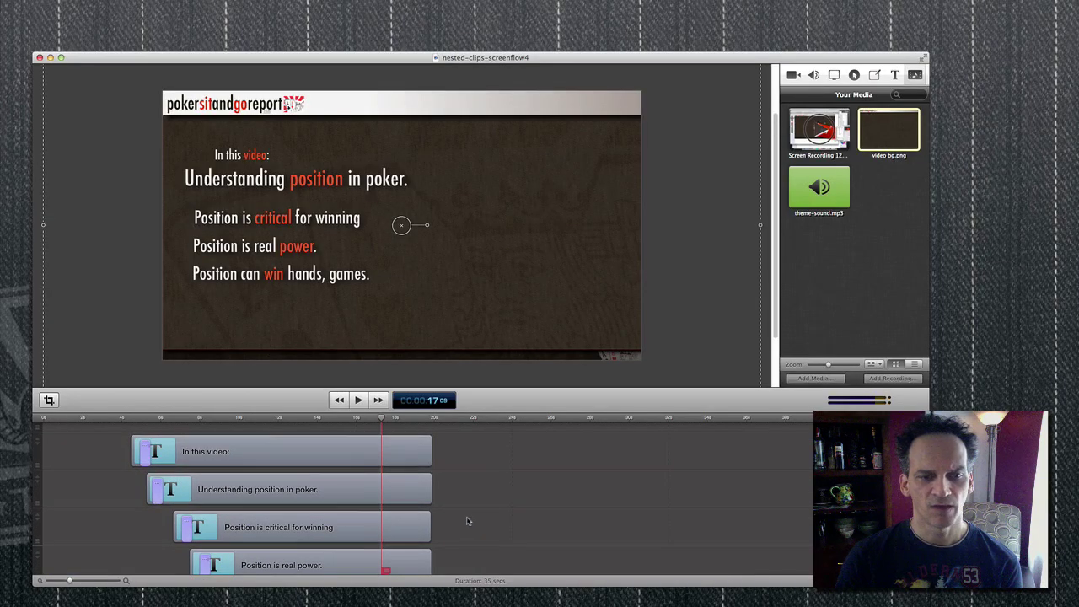
{"action": "scroll", "coordinate": [468, 518], "scroll_direction": "down", "scroll_amount": 3}
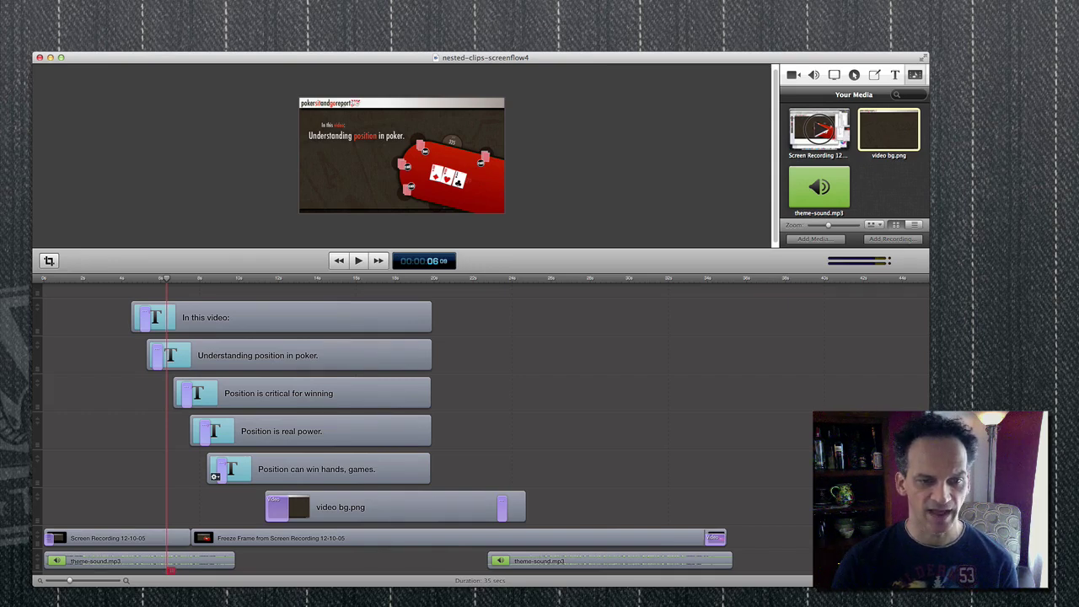
Select all five title clips, from In this video: to Position can win hands, games., and apply Nest Clips
{"action": "left_click", "coordinate": [320, 469]}
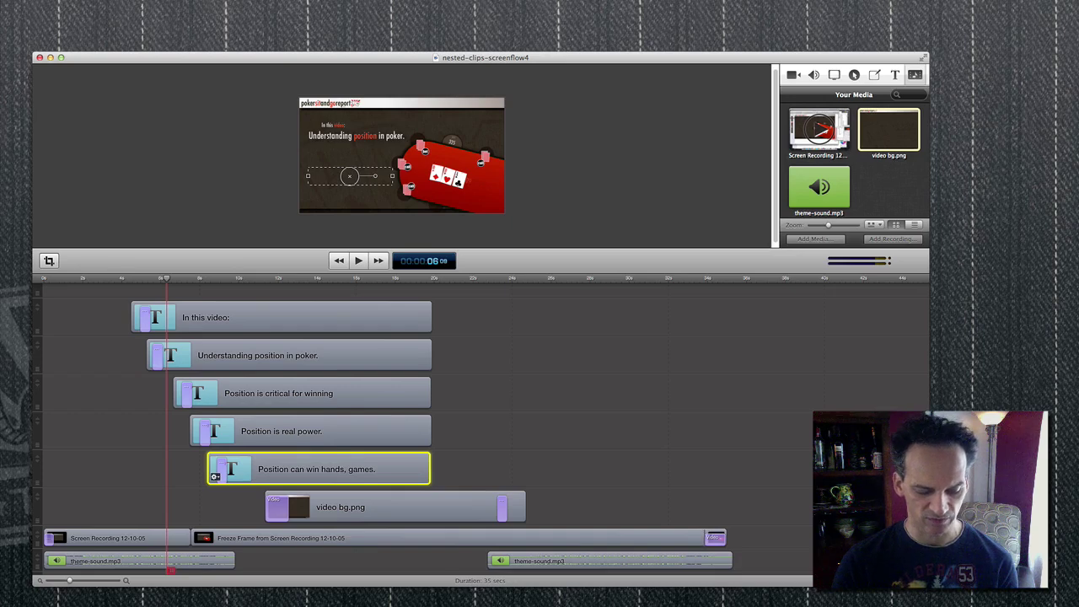
{"action": "left_click", "coordinate": [199, 438], "text": "shift"}
{"action": "left_click", "coordinate": [183, 400], "text": "shift"}
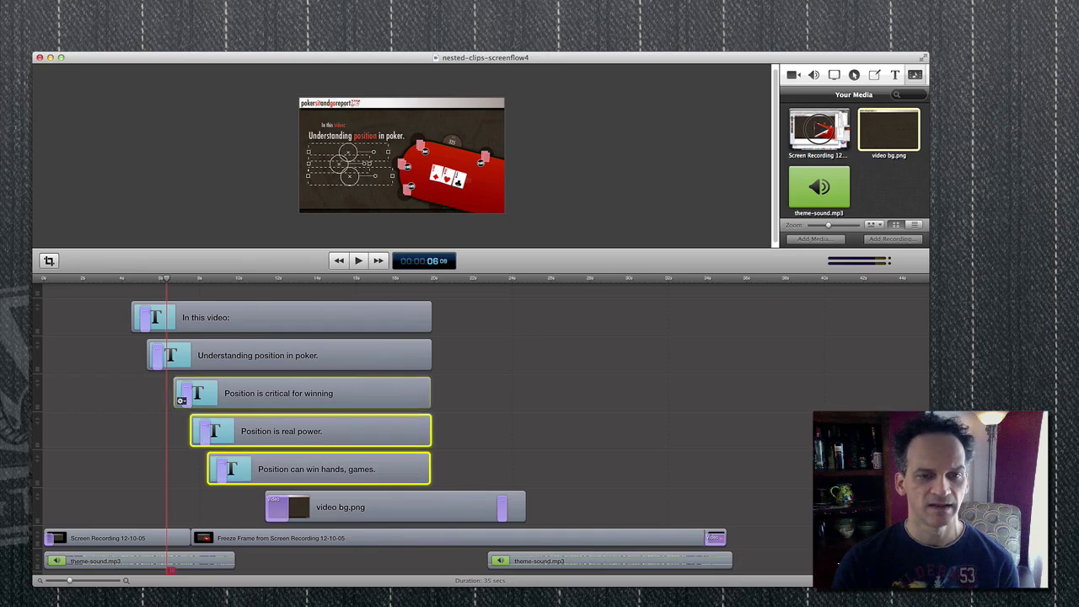
{"action": "left_click", "coordinate": [155, 362], "text": "shift"}
{"action": "left_click", "coordinate": [140, 324], "text": "shift"}
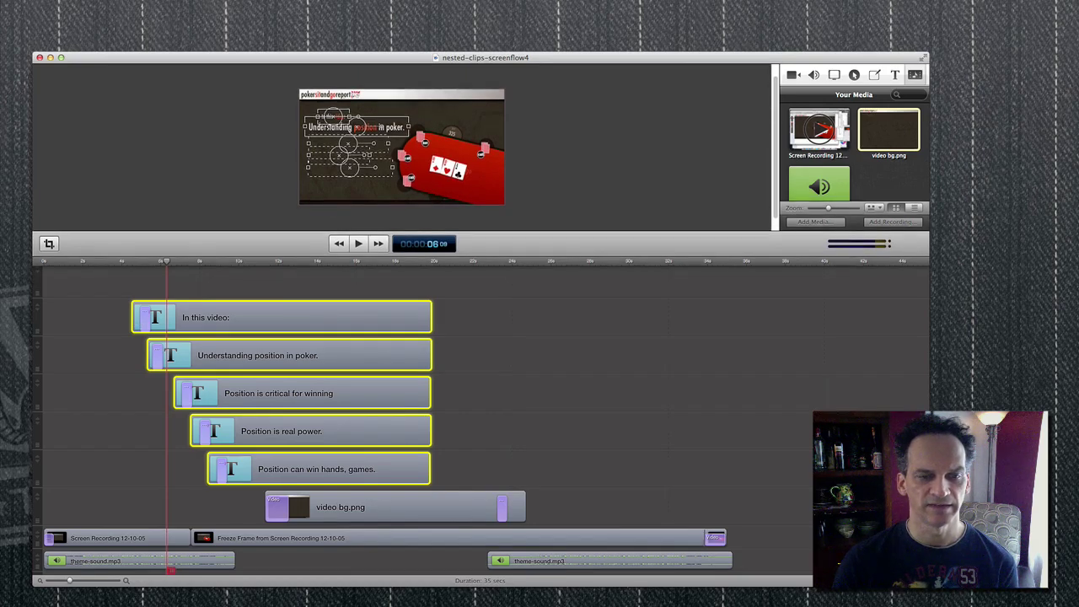
{"action": "right_click", "coordinate": [371, 314]}
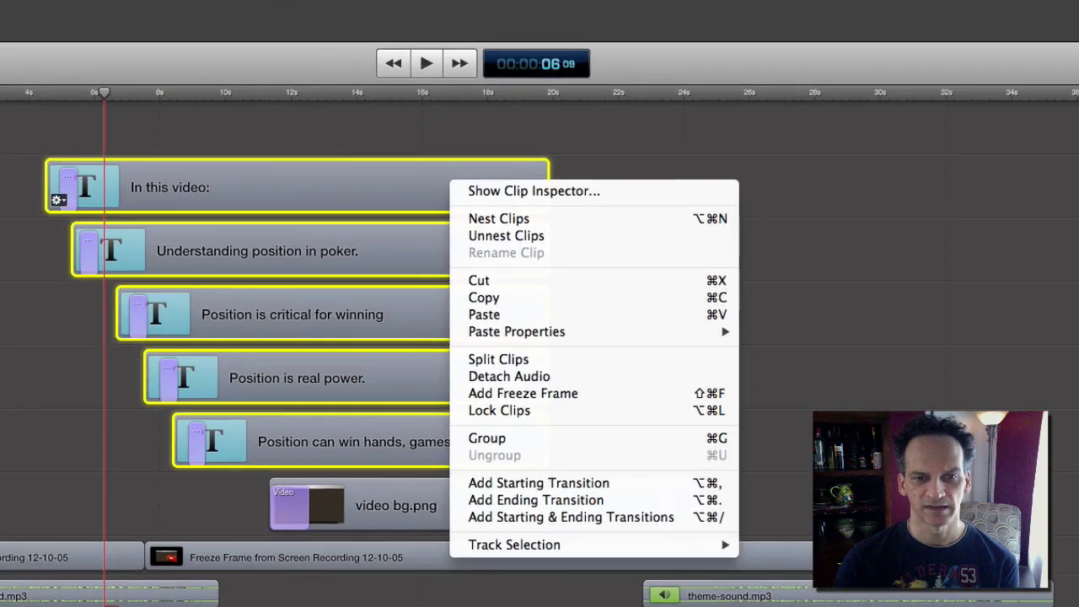
{"action": "left_click", "coordinate": [500, 219]}
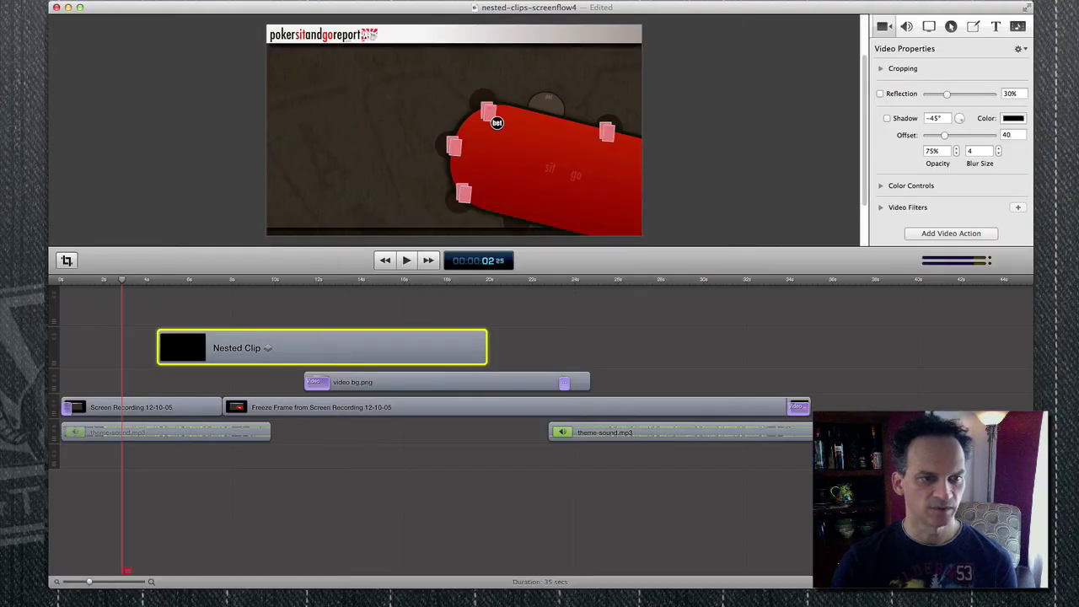
{"action": "key", "text": "Escape"}
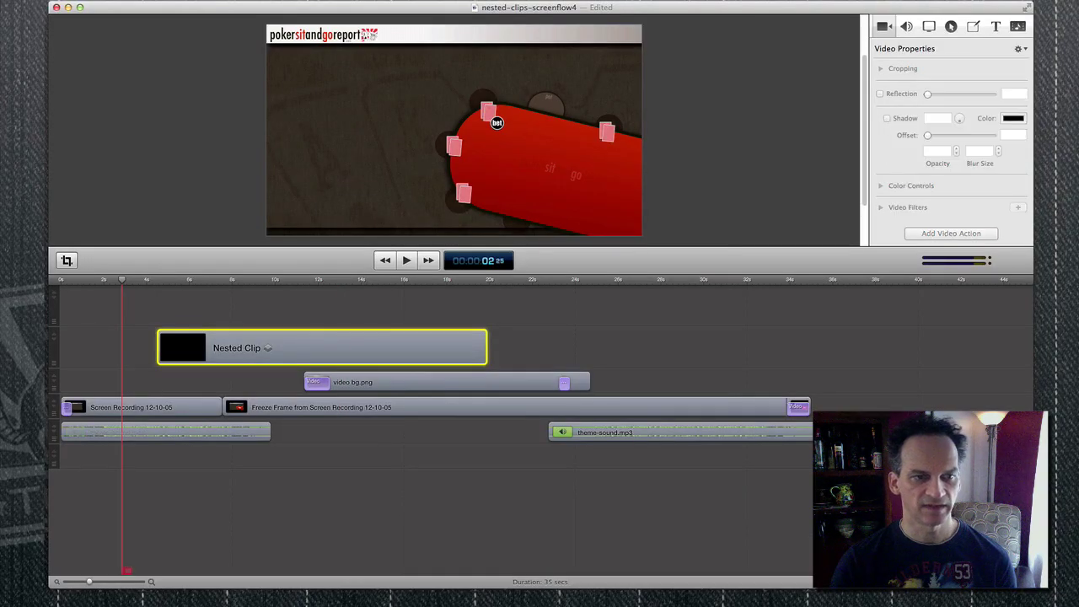
{"action": "key", "text": "space"}
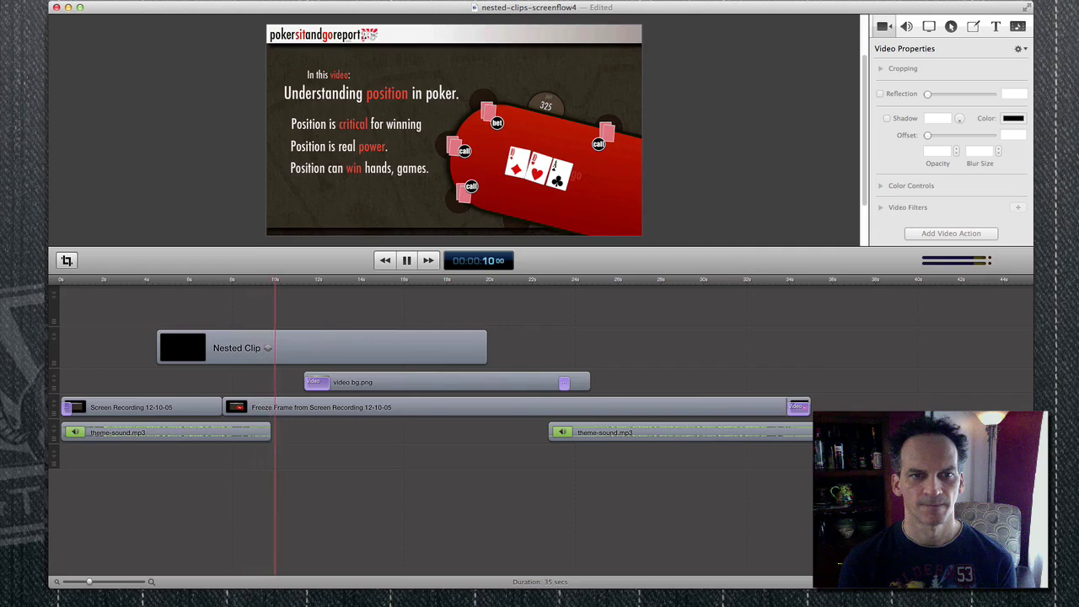
{"action": "key", "text": "space"}
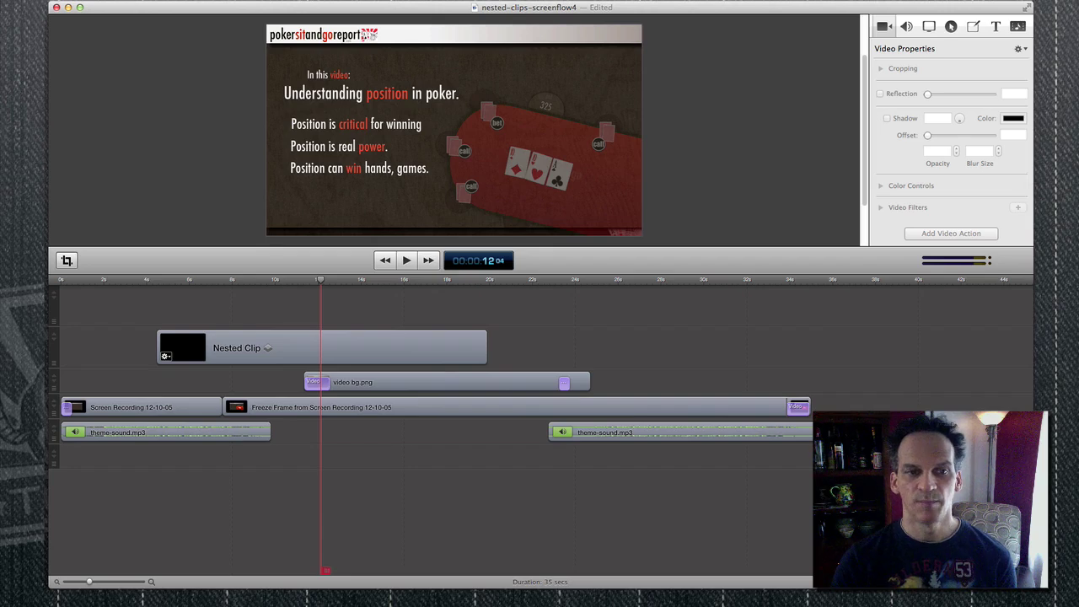
Copy the Nested Clip and paste it at about 29 seconds on the same top track
{"action": "left_click", "coordinate": [354, 347]}
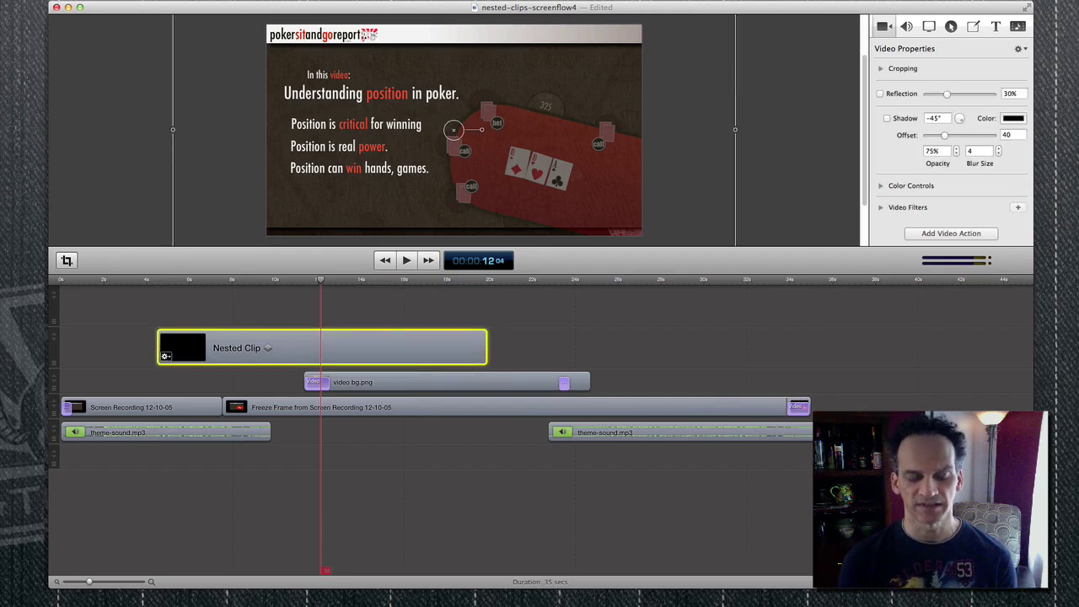
{"action": "key", "text": "super+c"}
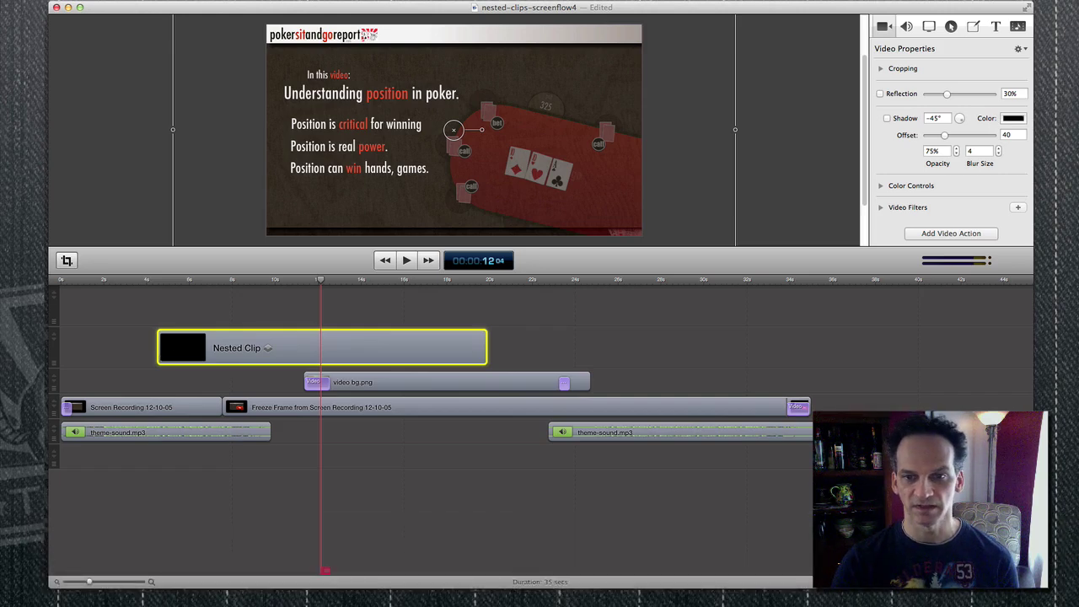
{"action": "left_click", "coordinate": [693, 279]}
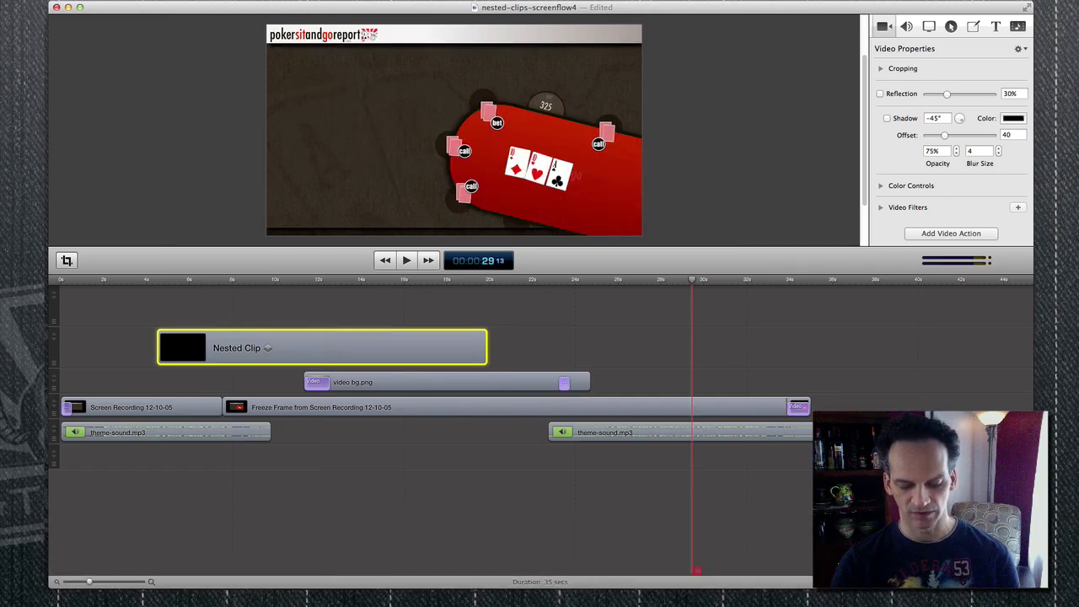
{"action": "key", "text": "super+v"}
{"action": "left_click_drag", "start_coordinate": [759, 382], "coordinate": [669, 348]}
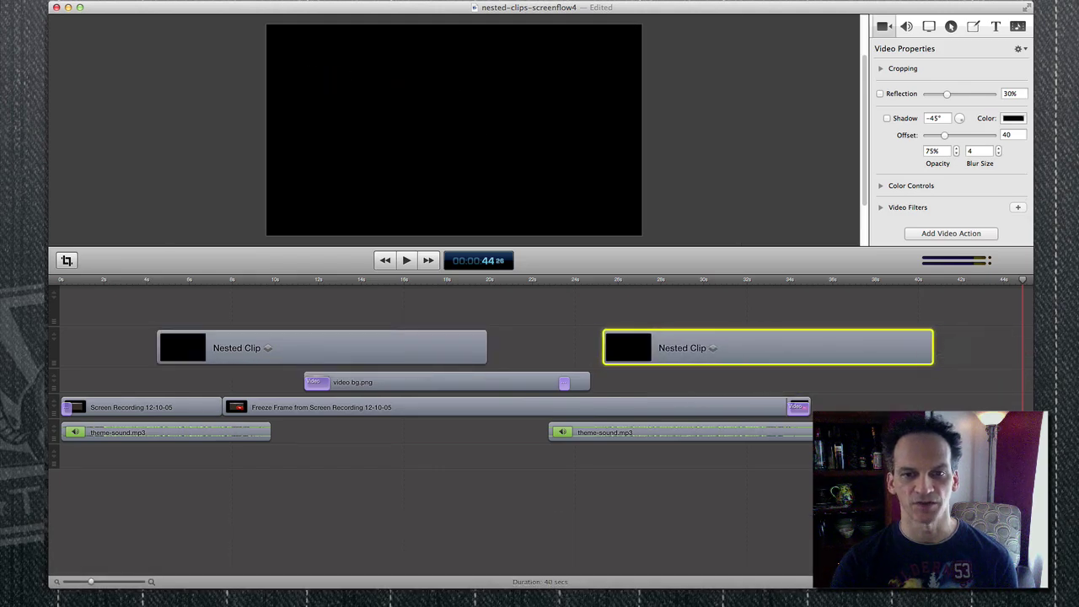
Play from about 24 seconds to review the copied titles
{"action": "left_click", "coordinate": [584, 279]}
{"action": "key", "text": "space"}
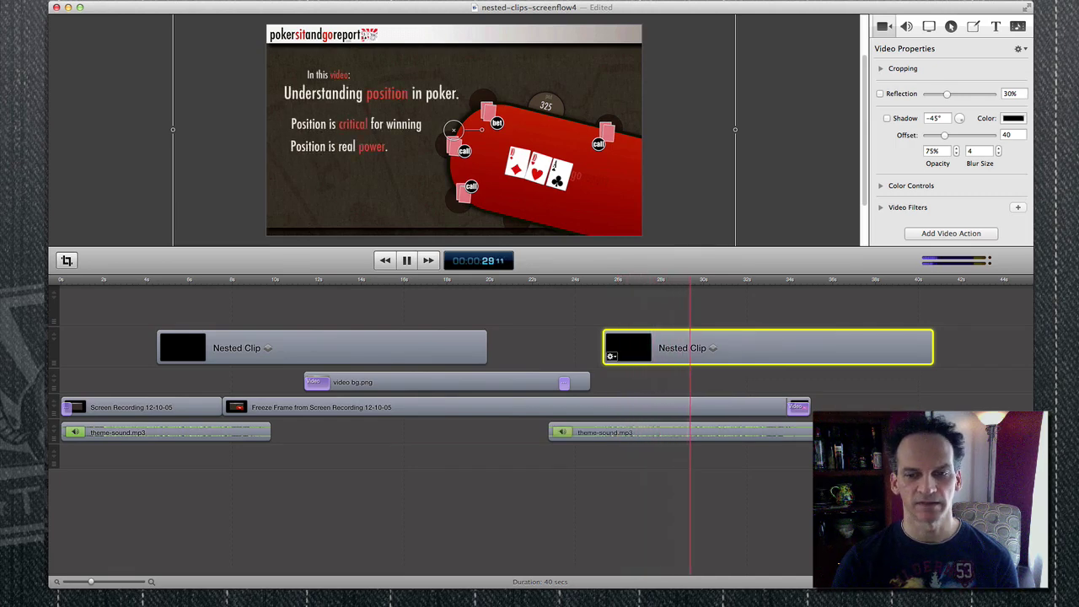
{"action": "key", "text": "space"}
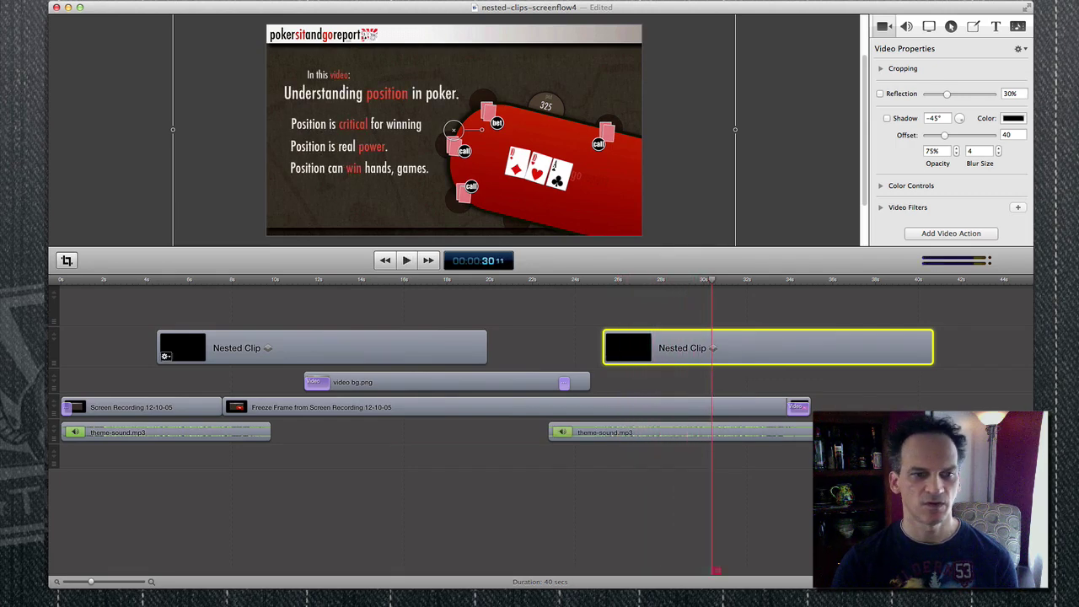
Name the earlier nested clip 'opening' and the later one 'closing'
{"action": "double_click", "coordinate": [236, 348]}
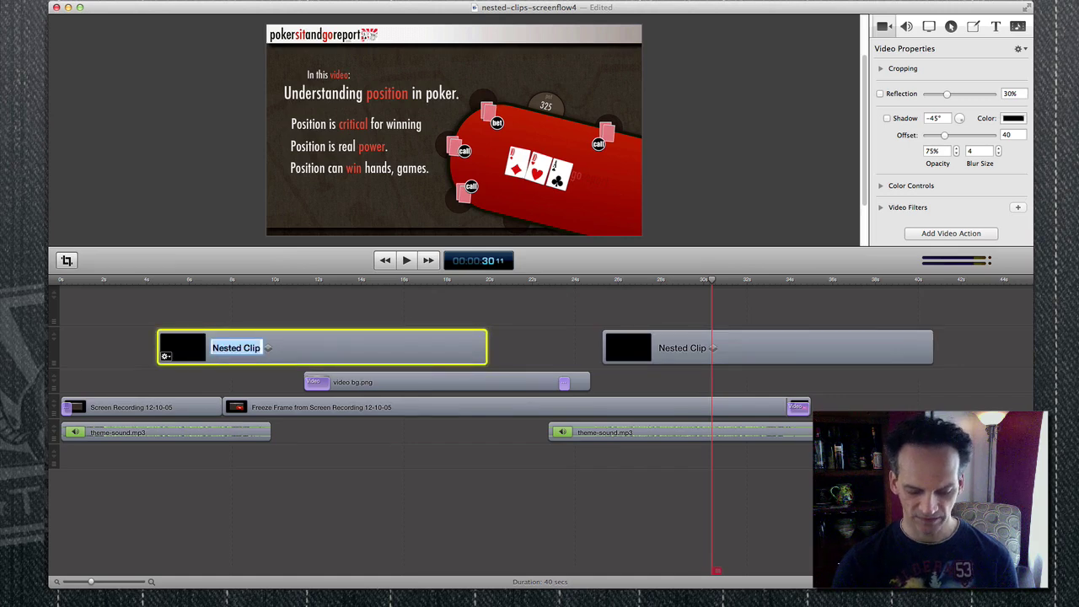
{"action": "type", "text": "opening"}
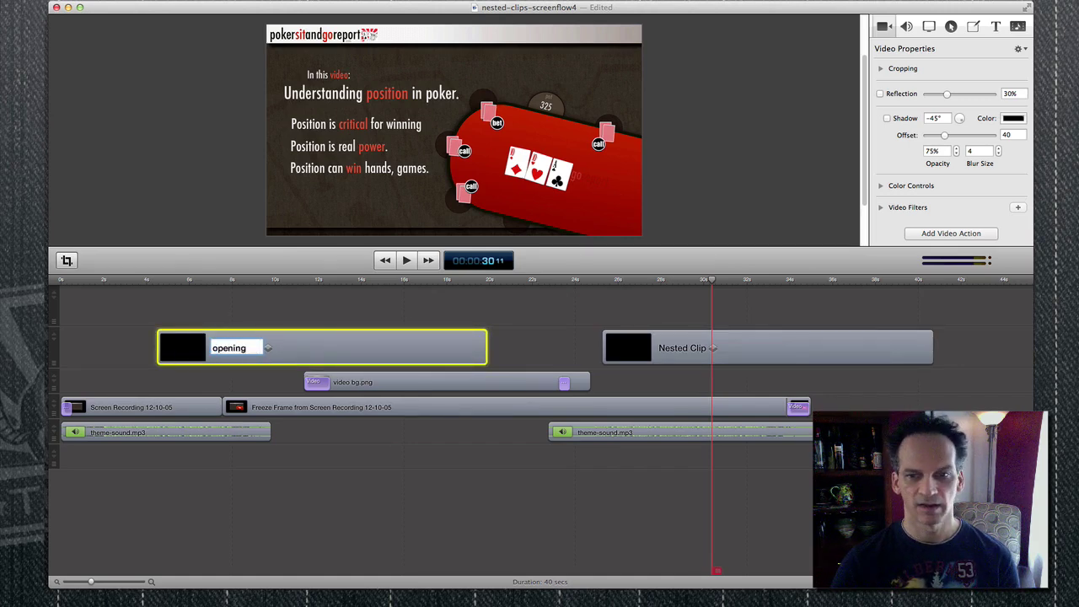
{"action": "key", "text": "Tab"}
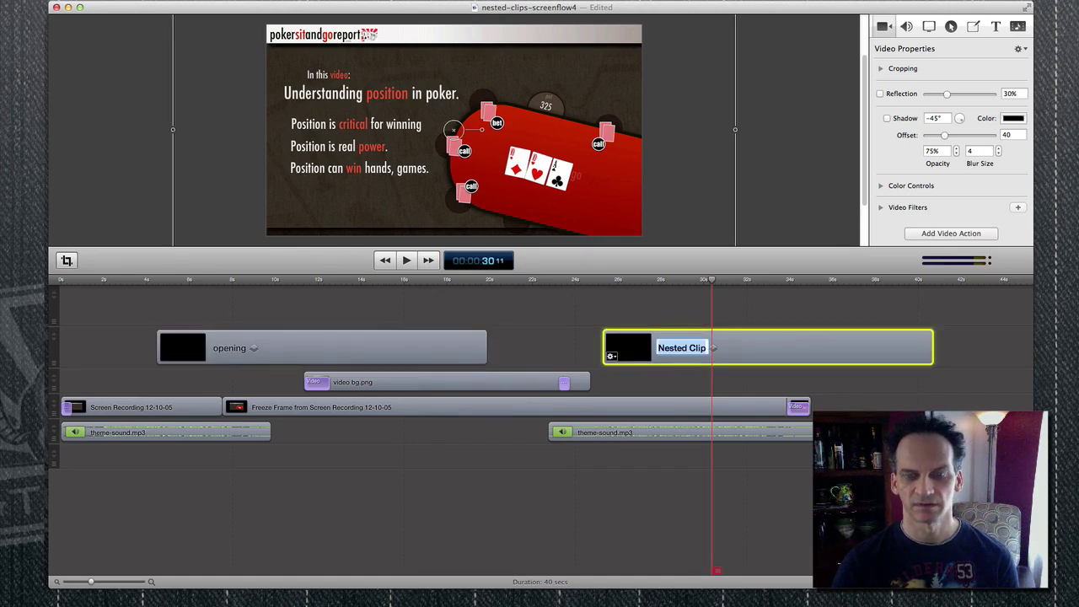
{"action": "type", "text": "closing"}
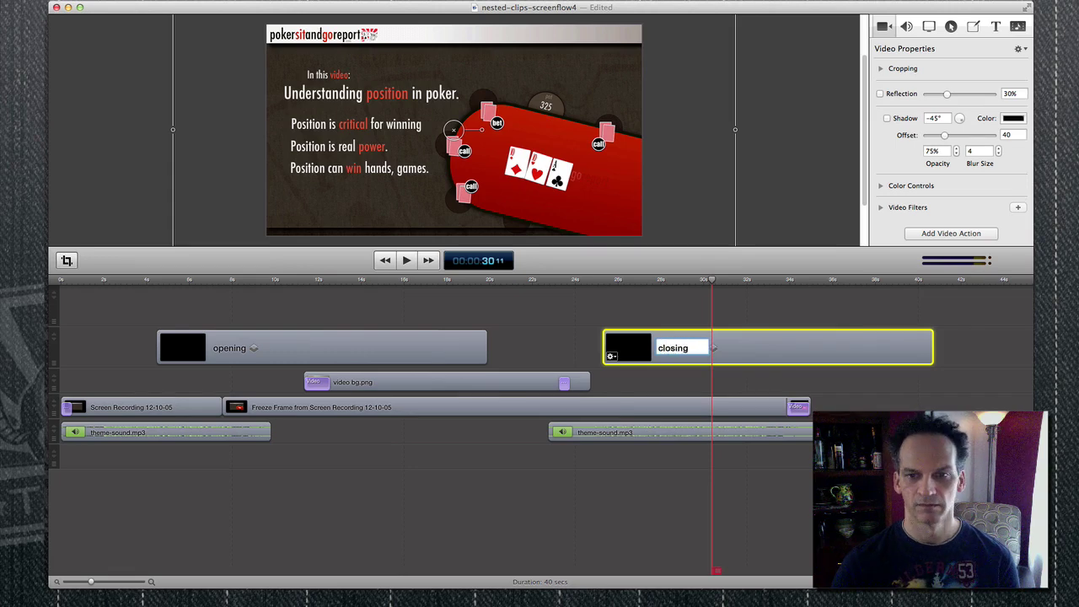
{"action": "left_click", "coordinate": [715, 347]}
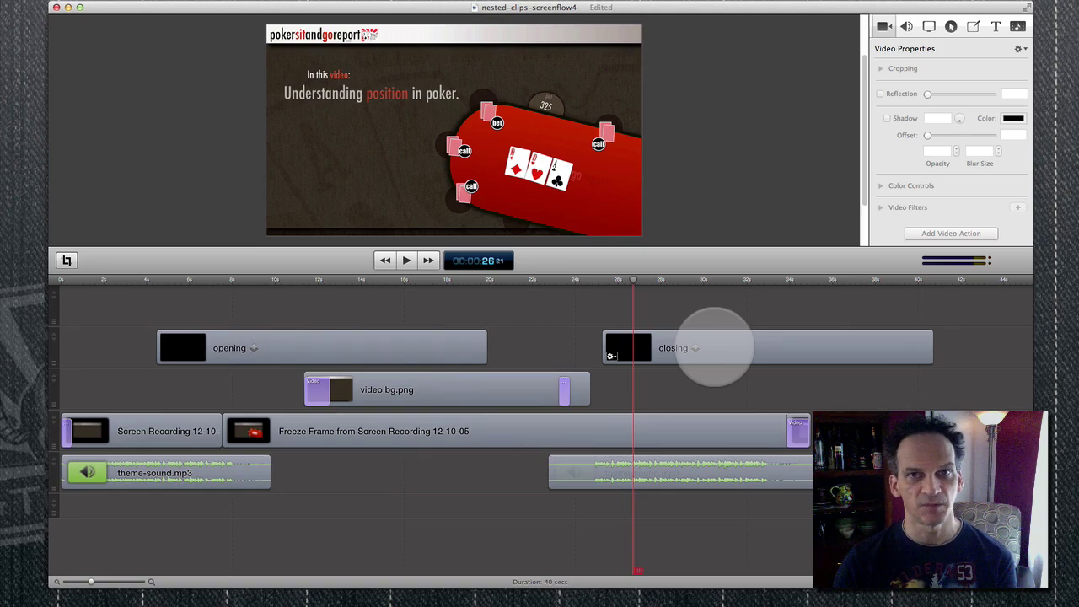
Open the closing clip in its own timeline and play its titles, pausing near 5 seconds
{"action": "double_click", "coordinate": [716, 347]}
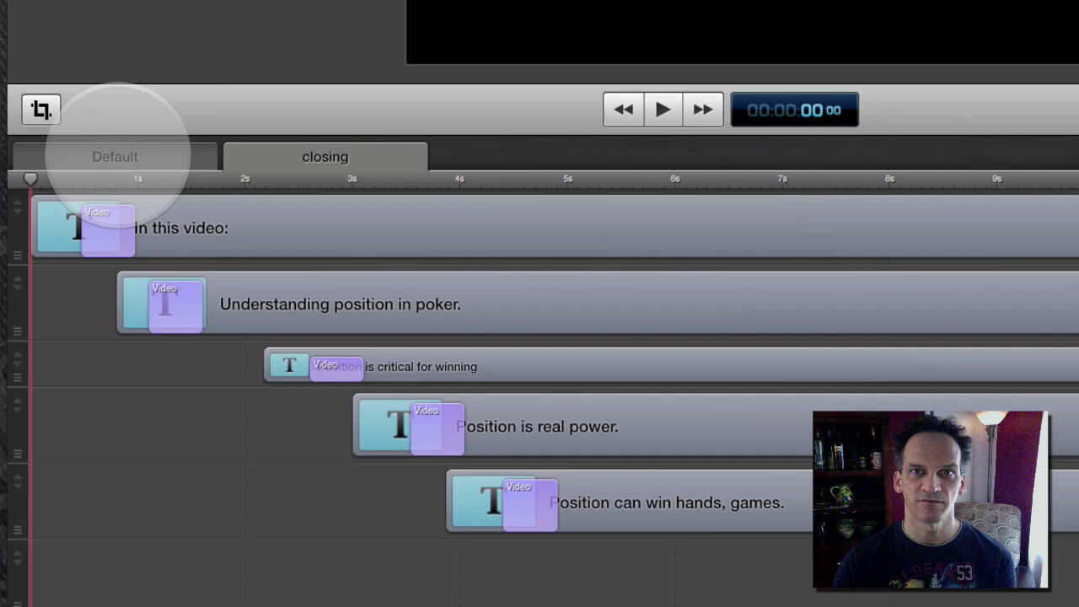
{"action": "left_click", "coordinate": [114, 157]}
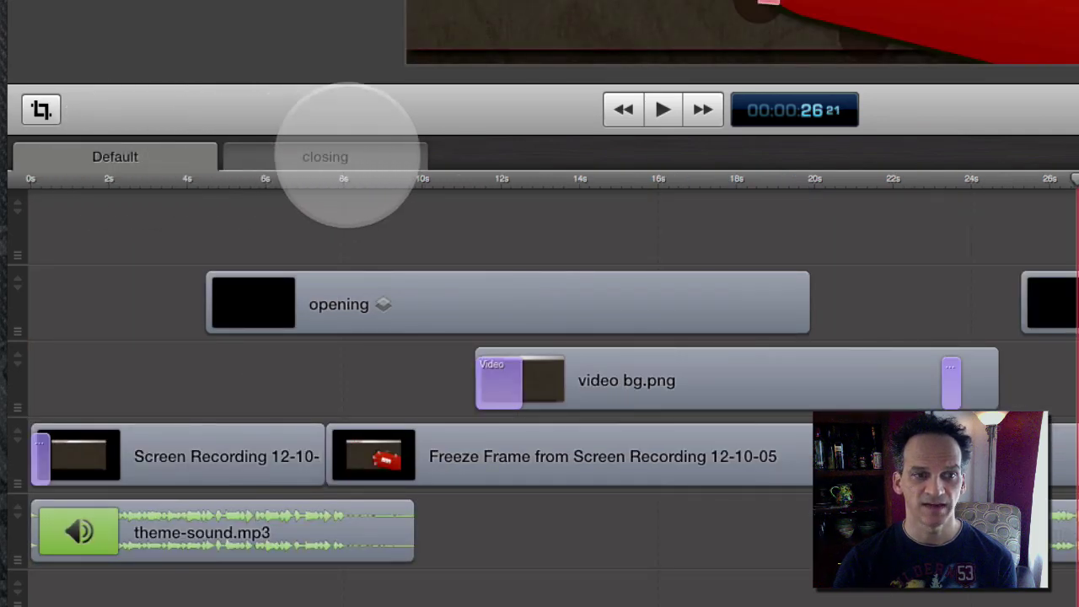
{"action": "left_click", "coordinate": [353, 156]}
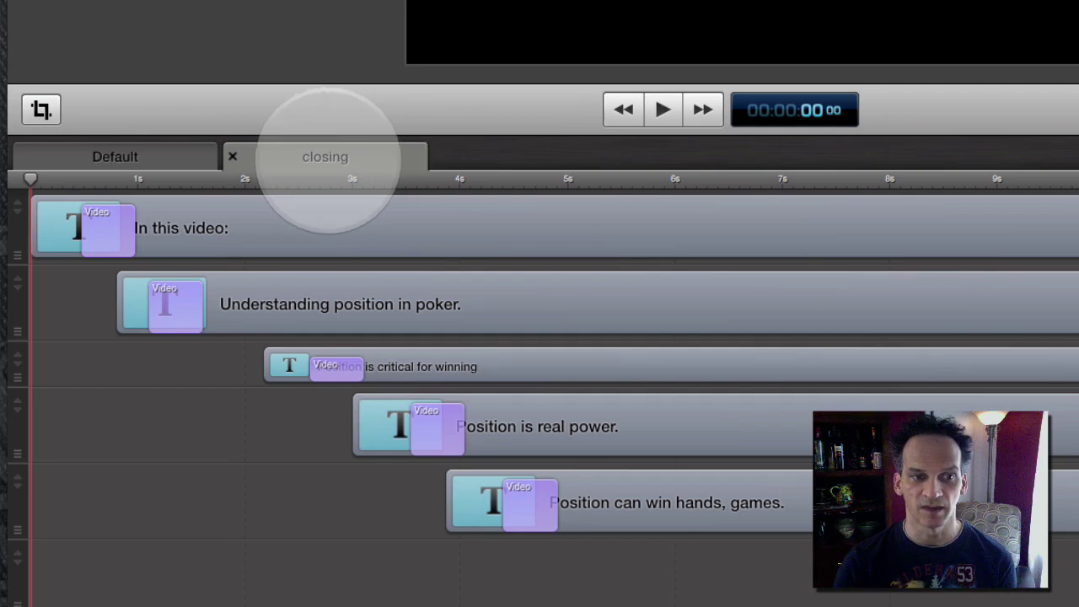
{"action": "left_click", "coordinate": [663, 109]}
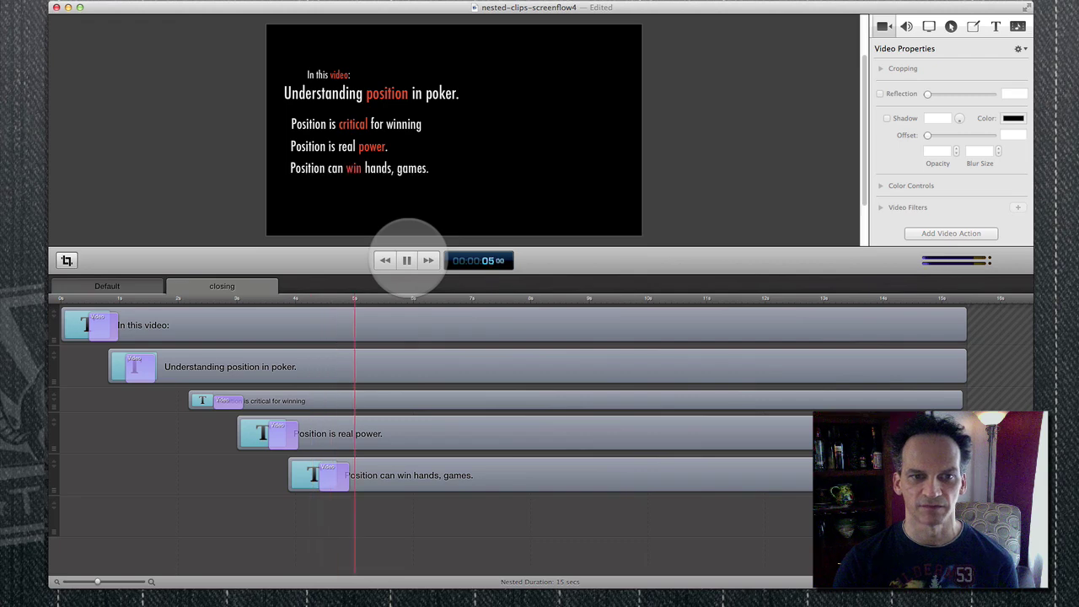
{"action": "left_click", "coordinate": [407, 261]}
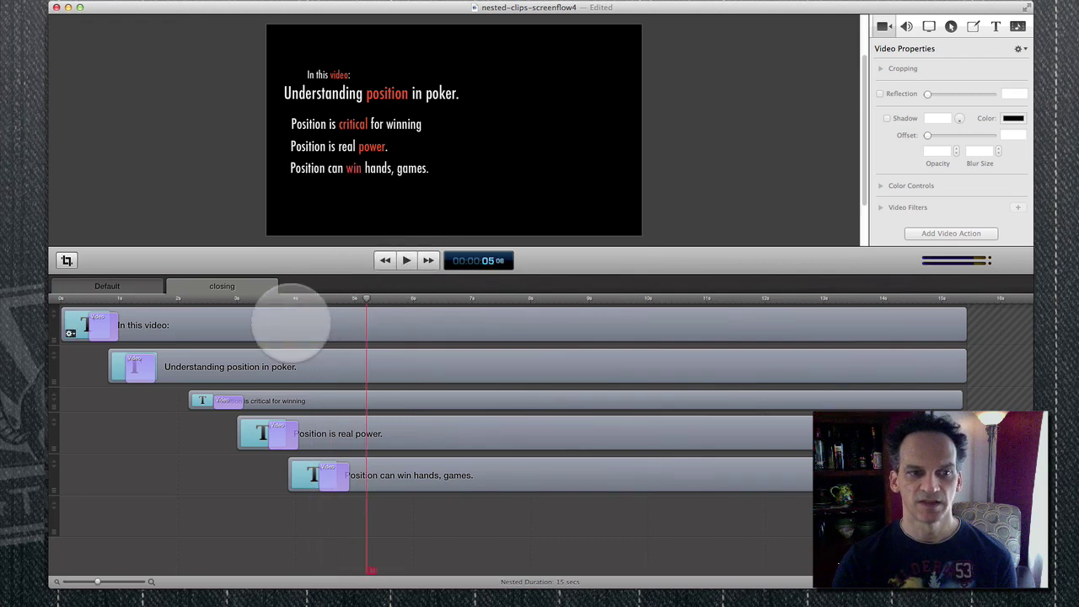
In the closing clip, replace 'this' with 'the next' so the title reads 'In the next video:'
{"action": "left_click", "coordinate": [291, 325]}
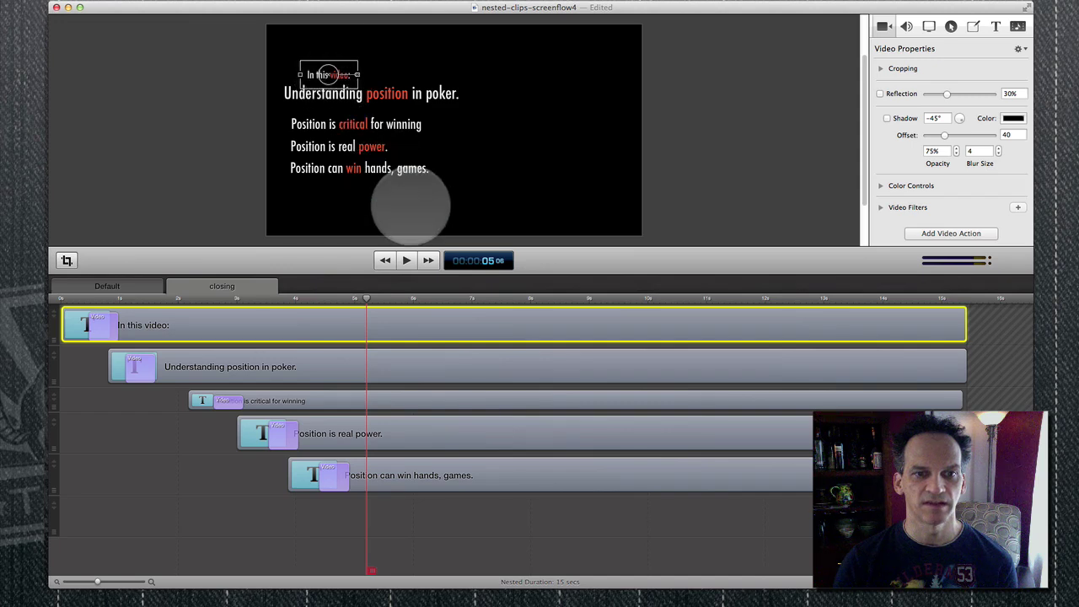
{"action": "key", "text": "super+equal"}
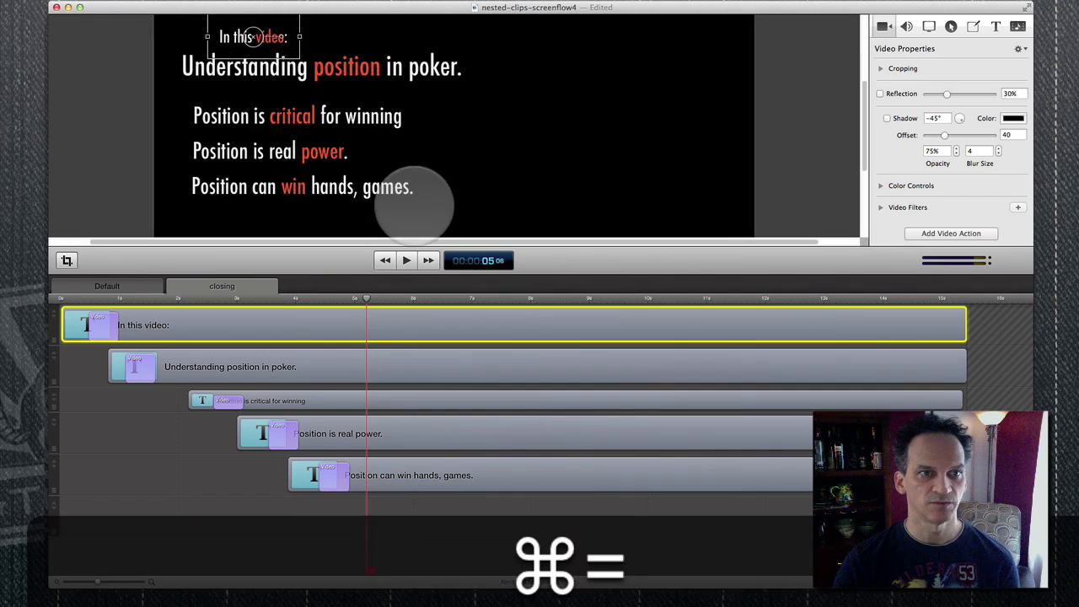
{"action": "double_click", "coordinate": [251, 37]}
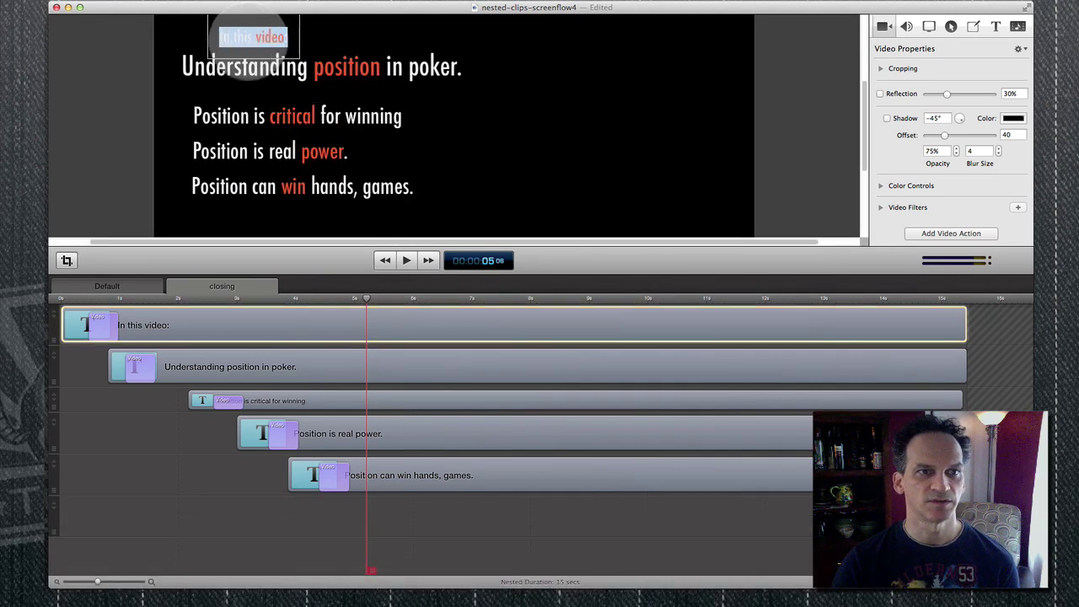
{"action": "double_click", "coordinate": [252, 37]}
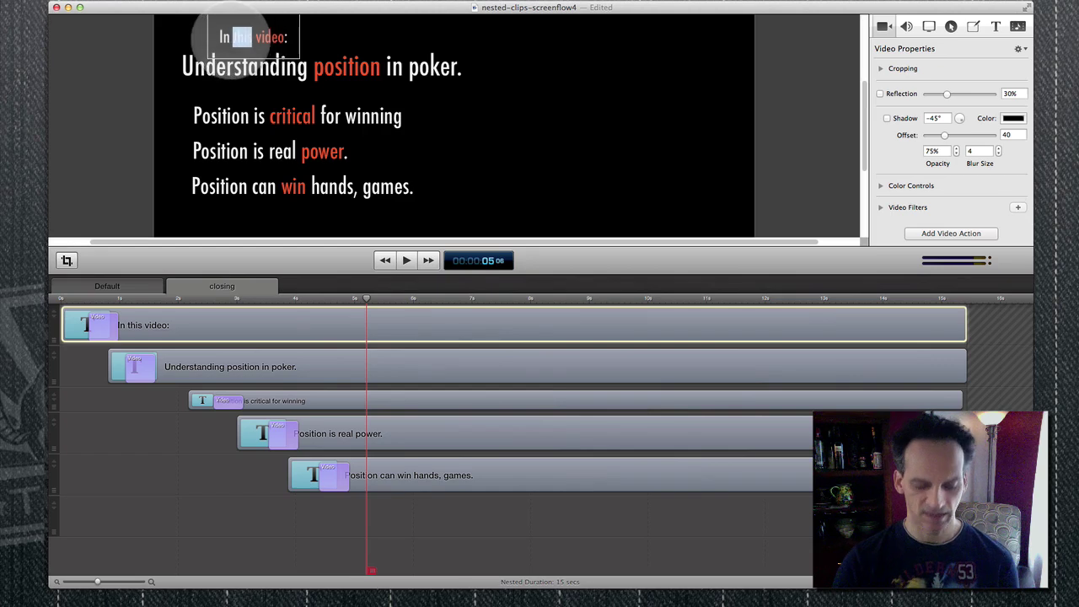
{"action": "type", "text": "the next"}
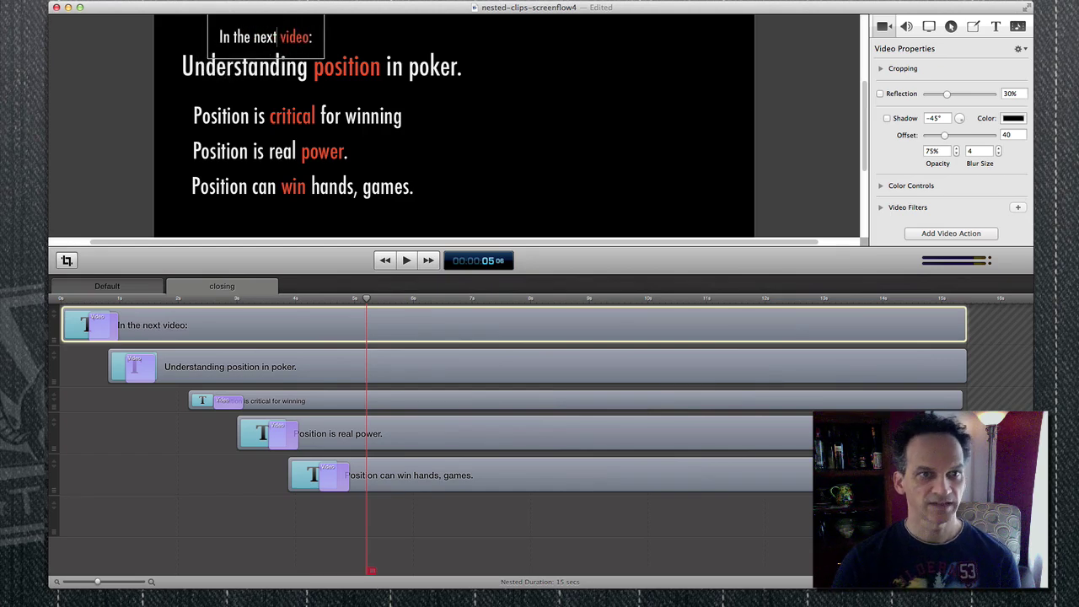
{"action": "left_click", "coordinate": [371, 301]}
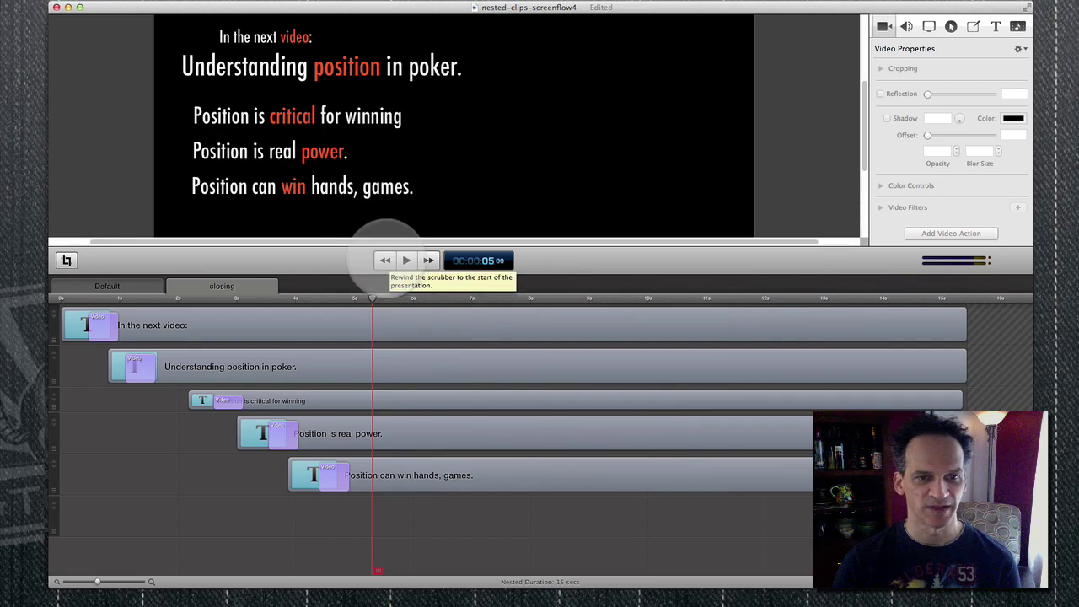
{"action": "left_click", "coordinate": [385, 260]}
{"action": "key", "text": "space"}
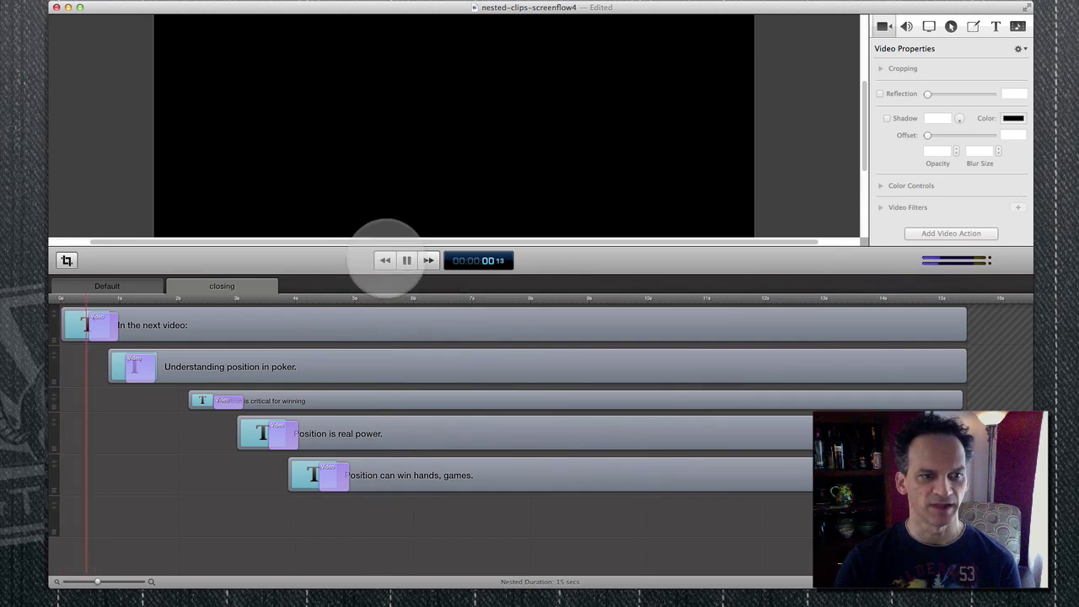
{"action": "key", "text": "space"}
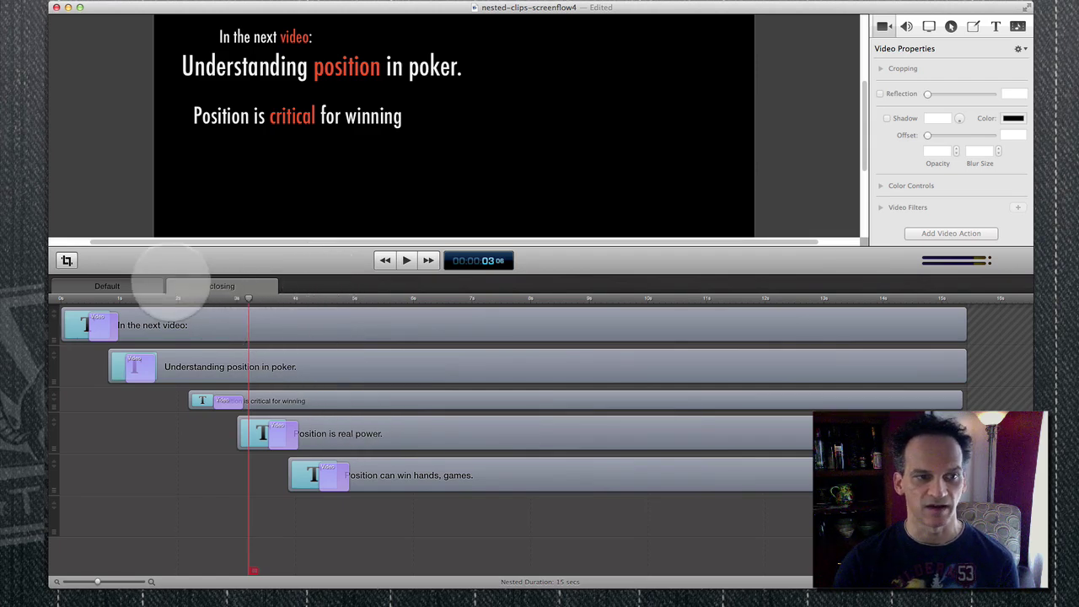
Close the closing clip's tab and play the main timeline from about 24 seconds
{"action": "left_click", "coordinate": [170, 286]}
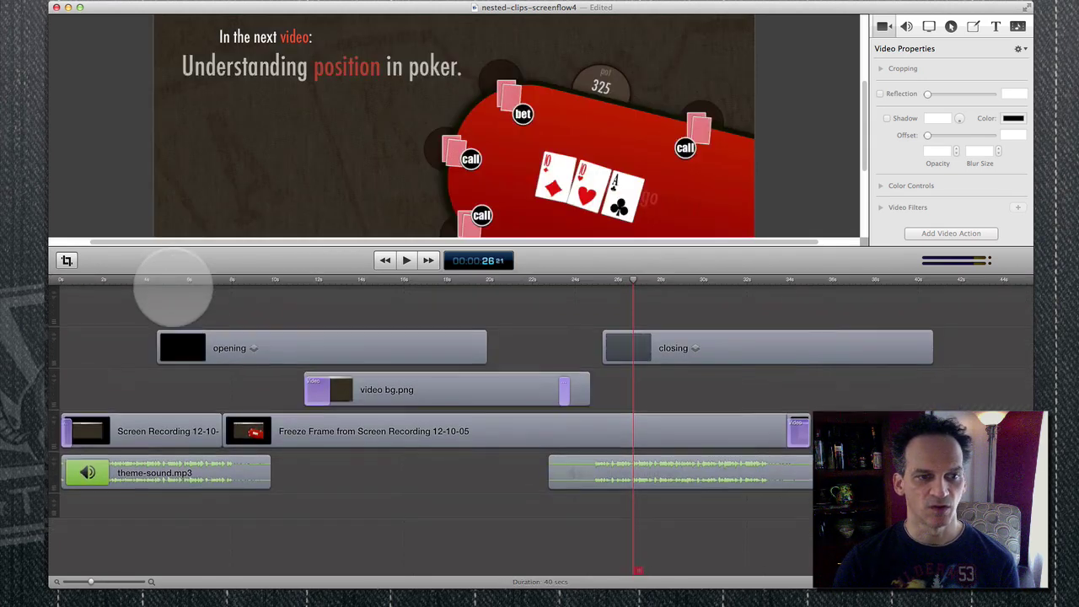
{"action": "left_click", "coordinate": [581, 279]}
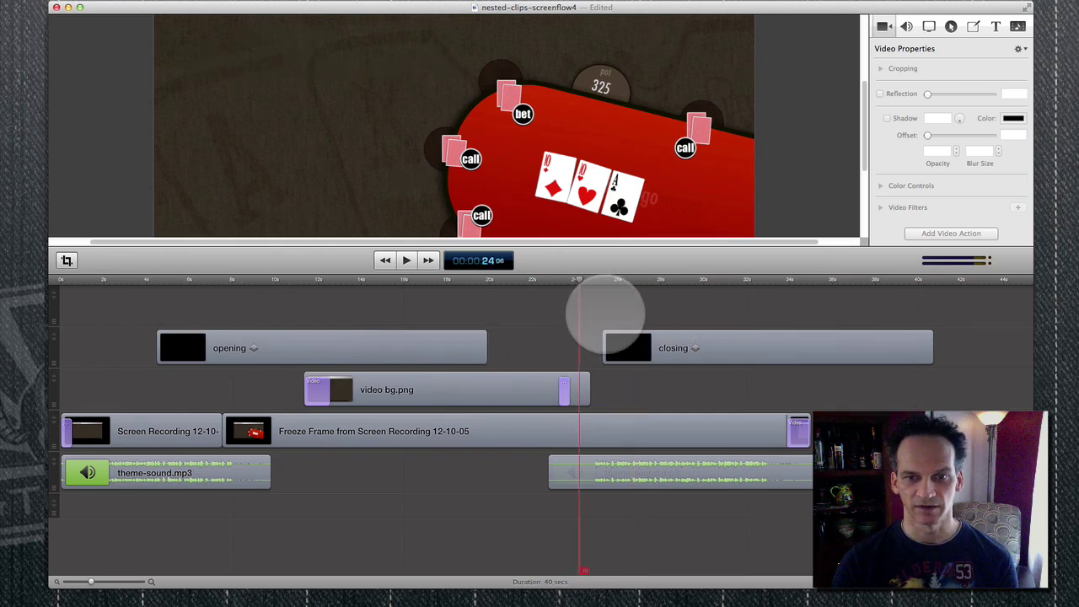
{"action": "key", "text": "space"}
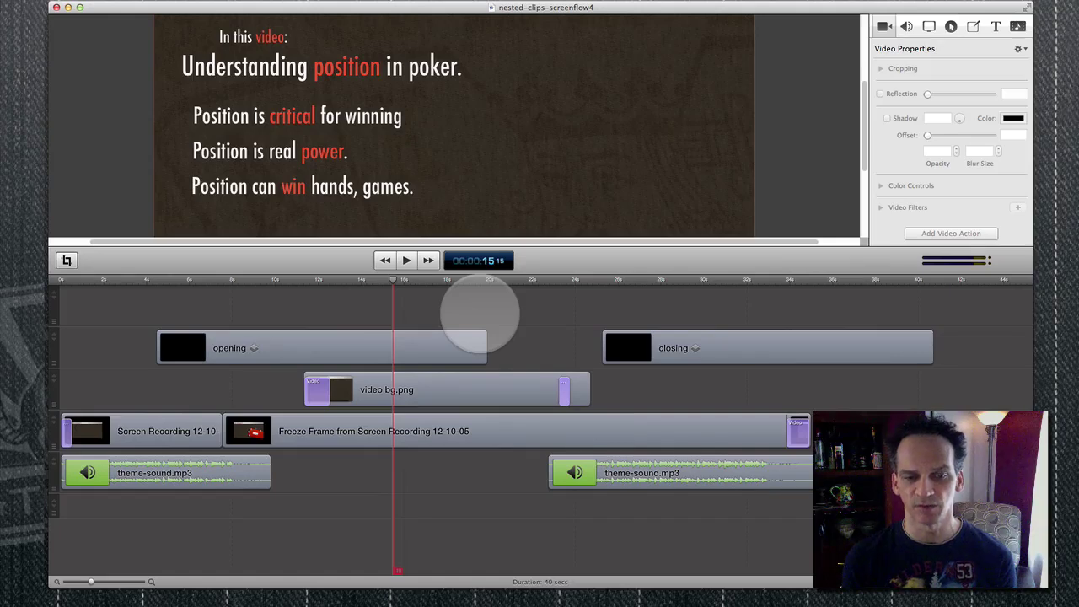
Select the opening nested clip so its Video Properties appear
{"action": "left_click", "coordinate": [264, 346]}
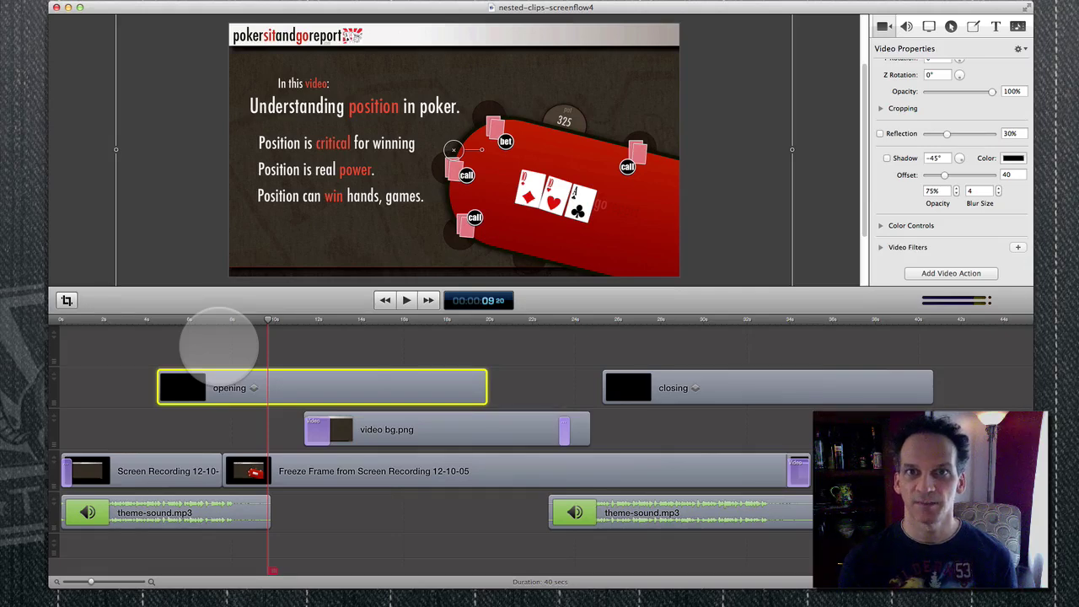
{"action": "double_click", "coordinate": [221, 386]}
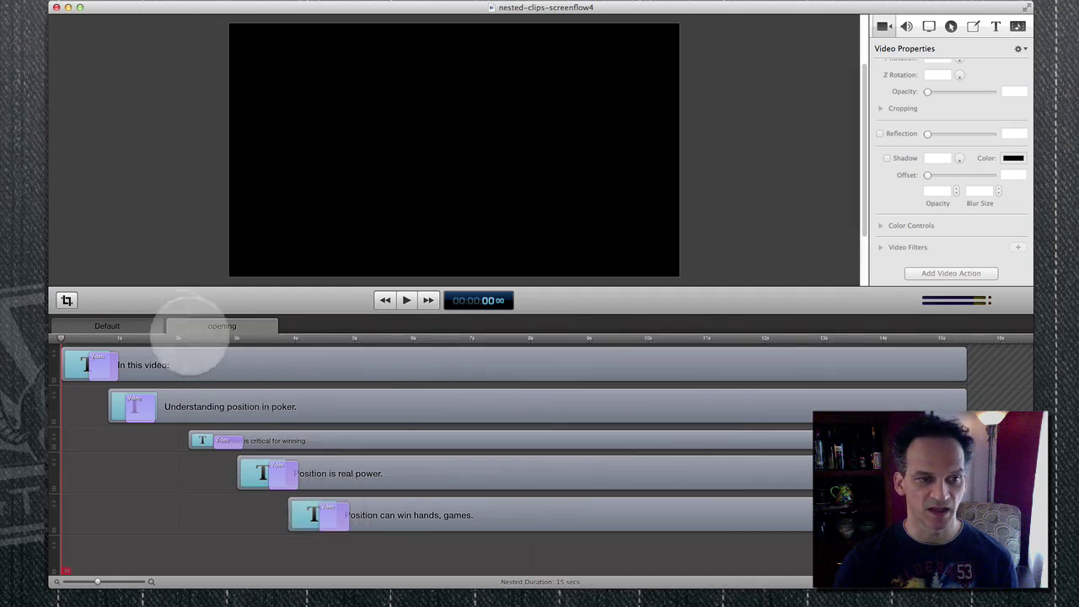
{"action": "left_click", "coordinate": [150, 326]}
{"action": "left_click", "coordinate": [297, 386]}
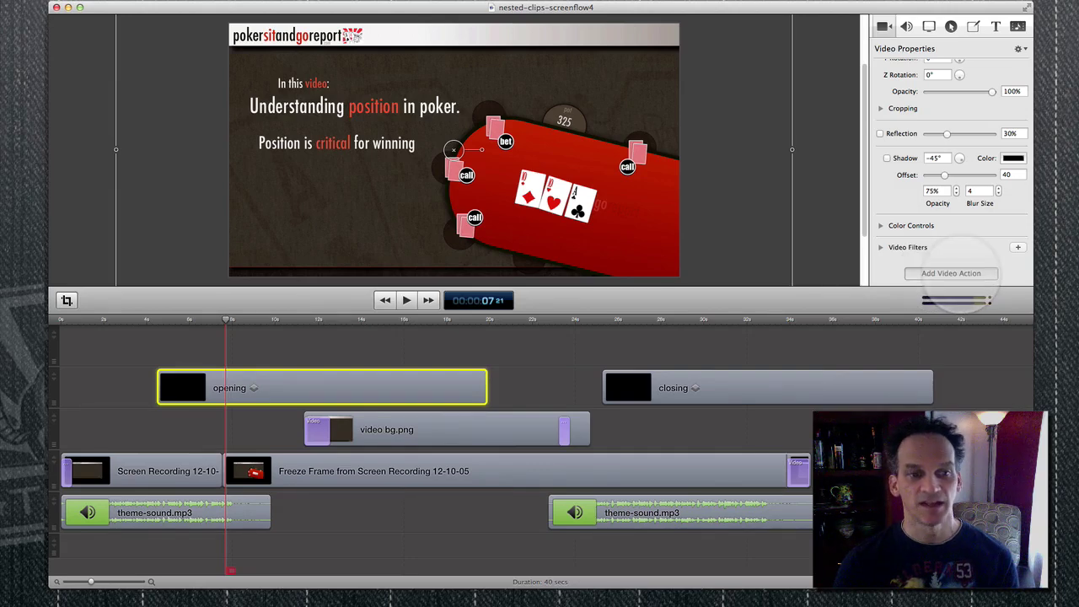
Add a video action to the opening clip with 35° Y rotation and 107% scale, then preview it
{"action": "left_click", "coordinate": [951, 273]}
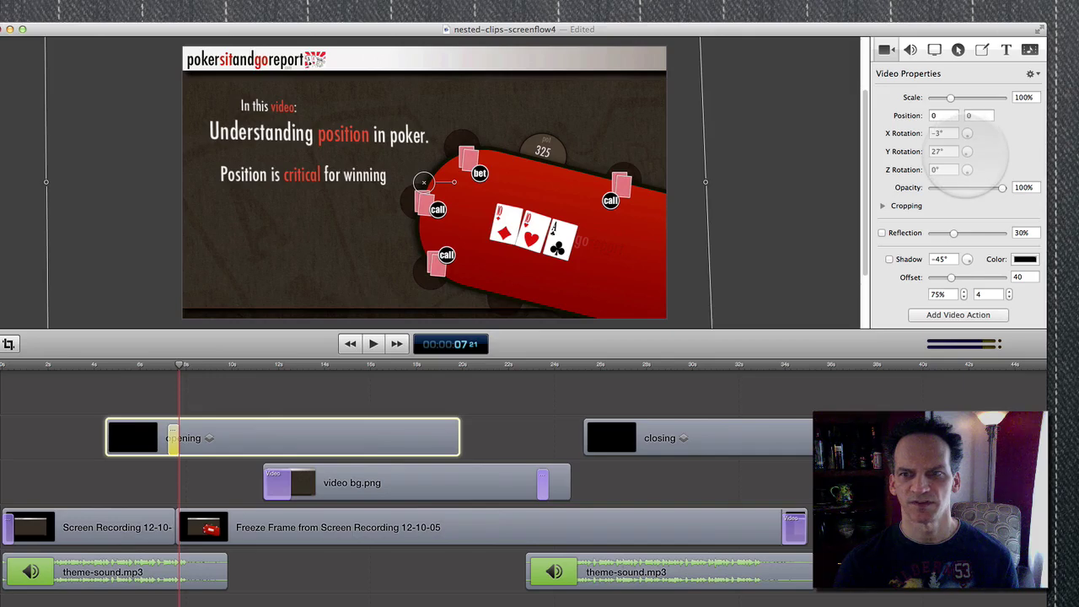
{"action": "left_click_drag", "start_coordinate": [968, 152], "coordinate": [970, 155]}
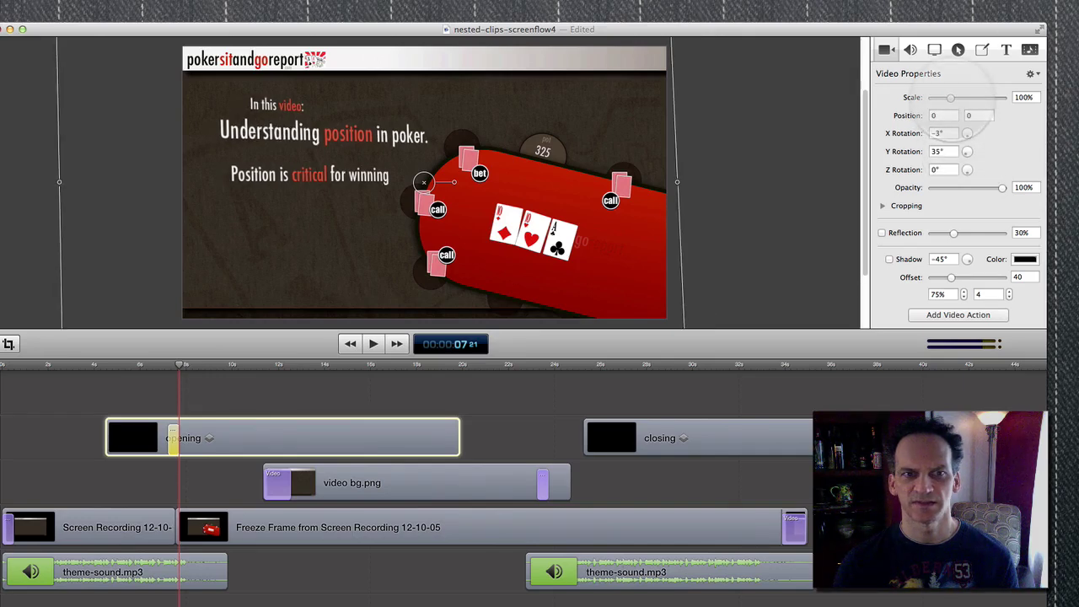
{"action": "left_click_drag", "start_coordinate": [950, 97], "coordinate": [953, 97]}
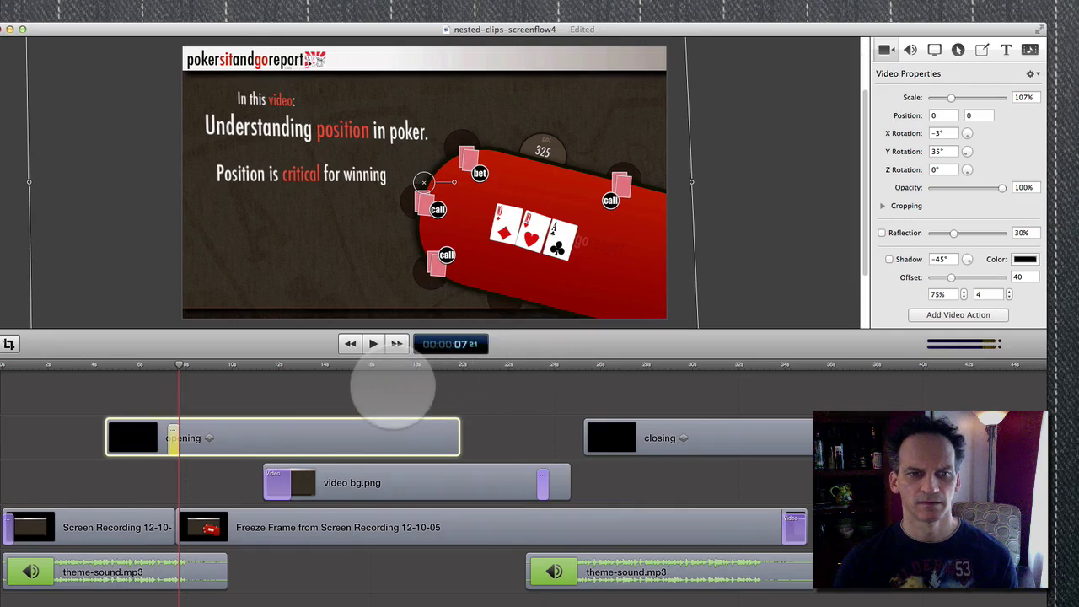
{"action": "left_click", "coordinate": [271, 390]}
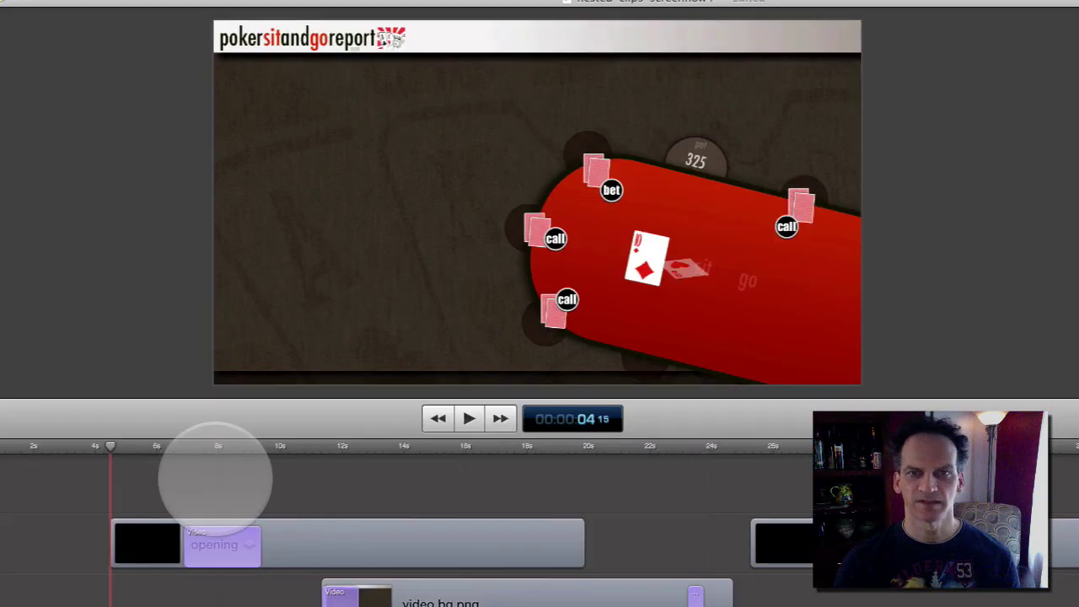
{"action": "key", "text": "space"}
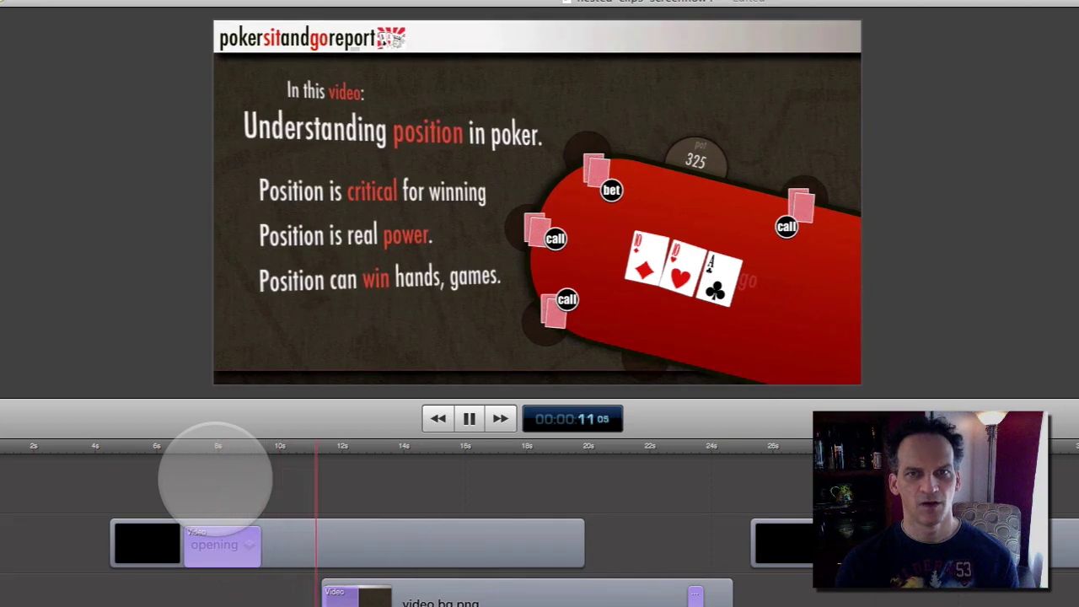
{"action": "key", "text": "space"}
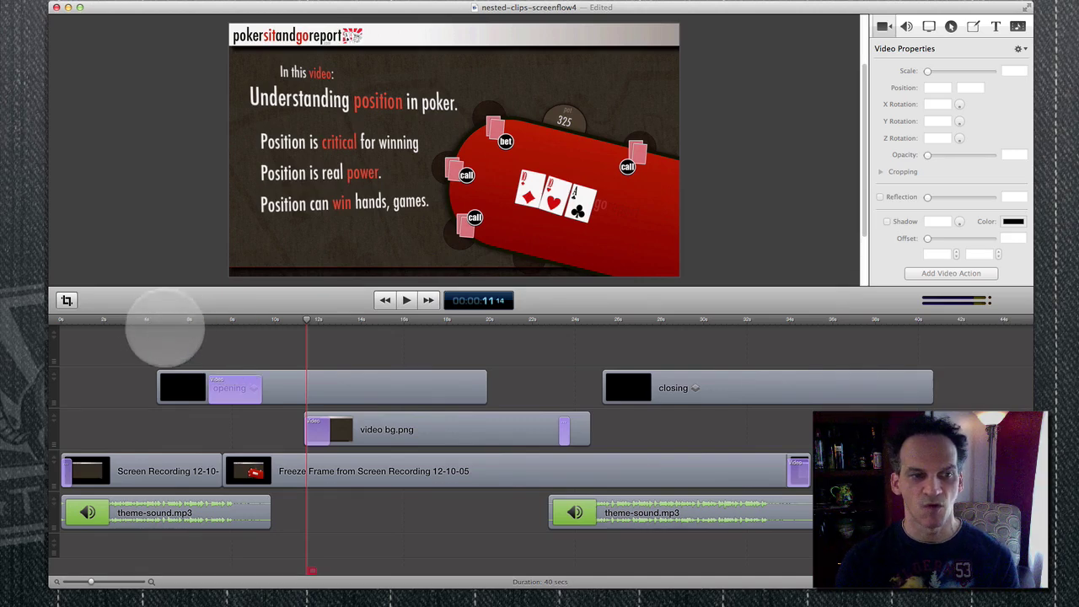
Play the opening clip's titles from about 9 seconds
{"action": "left_click", "coordinate": [328, 320]}
{"action": "left_click", "coordinate": [260, 362]}
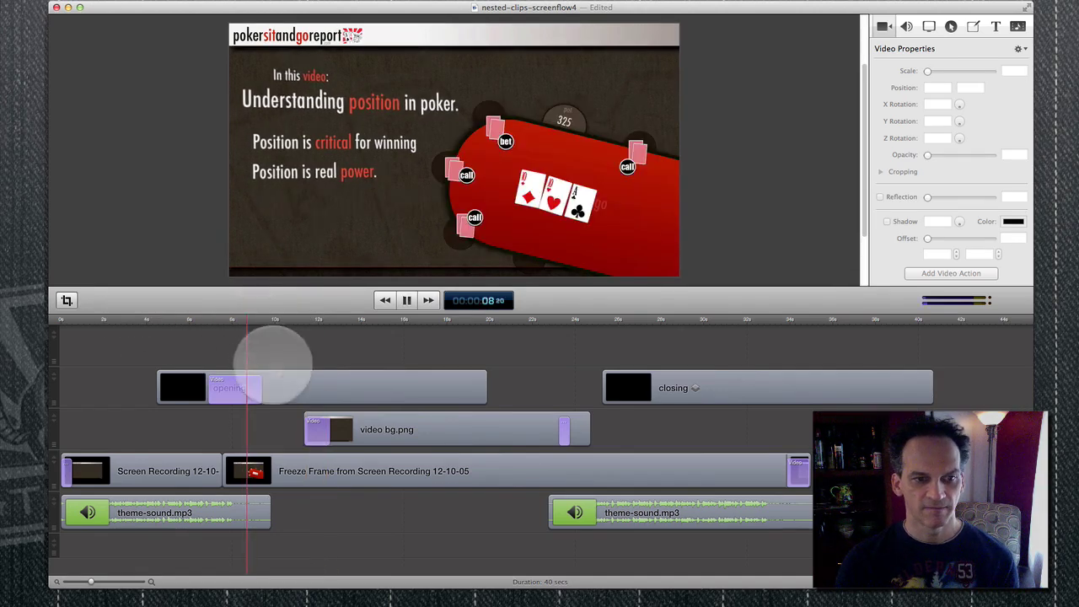
{"action": "key", "text": "space"}
{"action": "key", "text": "space"}
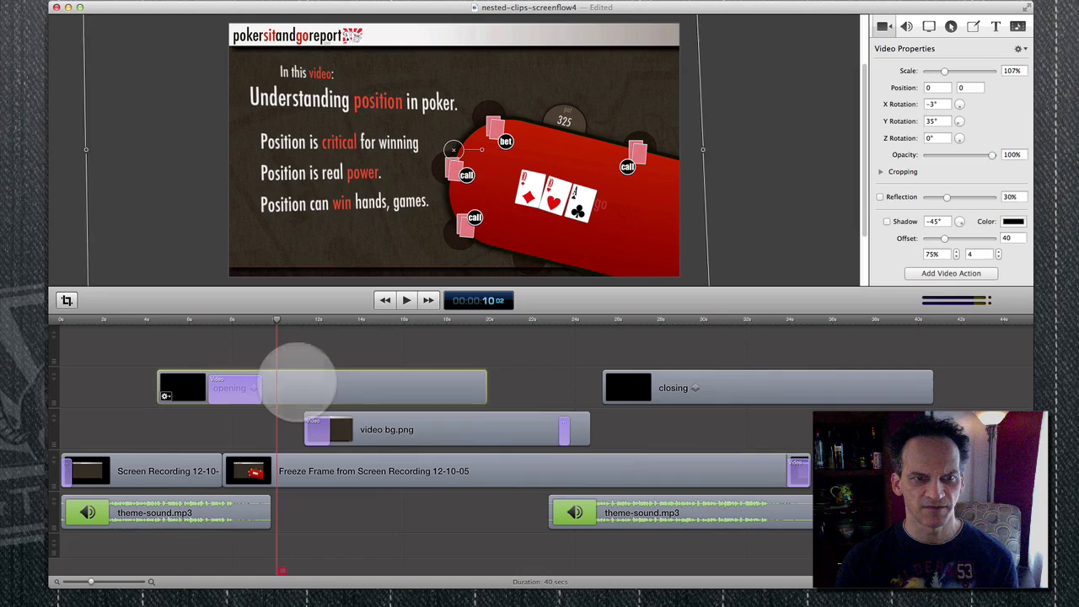
Add actions on the opening clip that raise its scale to 110% and then return it to 107%
{"action": "left_click", "coordinate": [296, 381]}
{"action": "left_click_drag", "start_coordinate": [943, 71], "coordinate": [948, 71]}
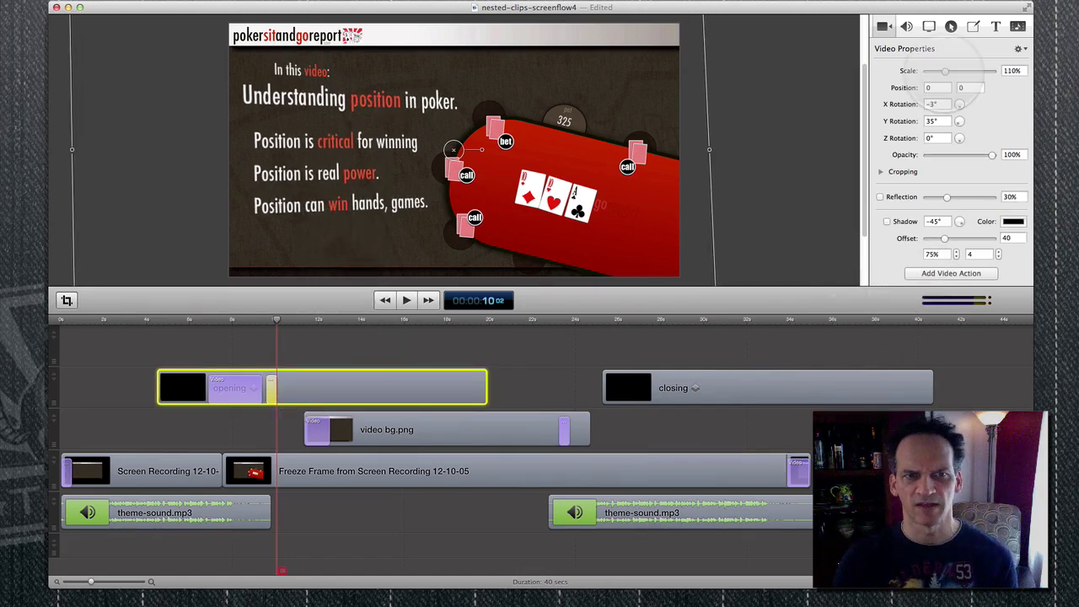
{"action": "key", "text": "space"}
{"action": "key", "text": "space"}
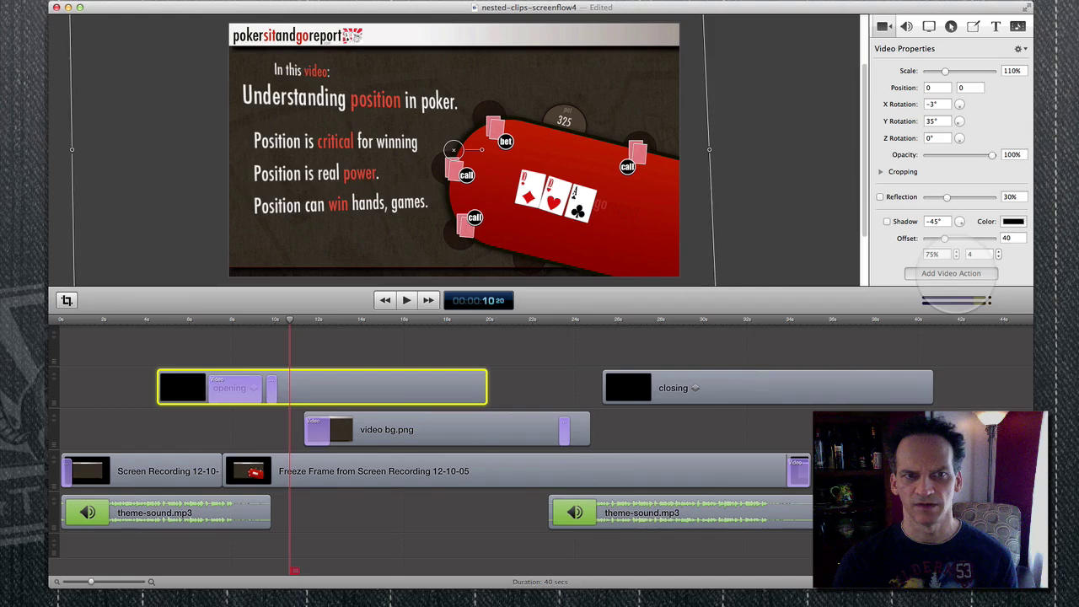
{"action": "key", "text": "super+z"}
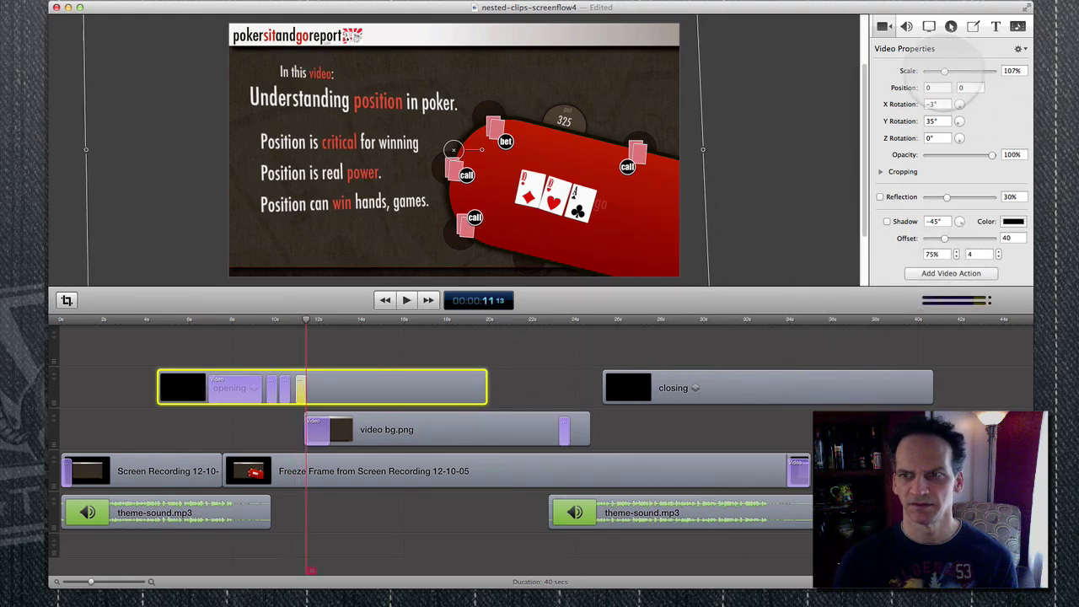
{"action": "left_click", "coordinate": [202, 324]}
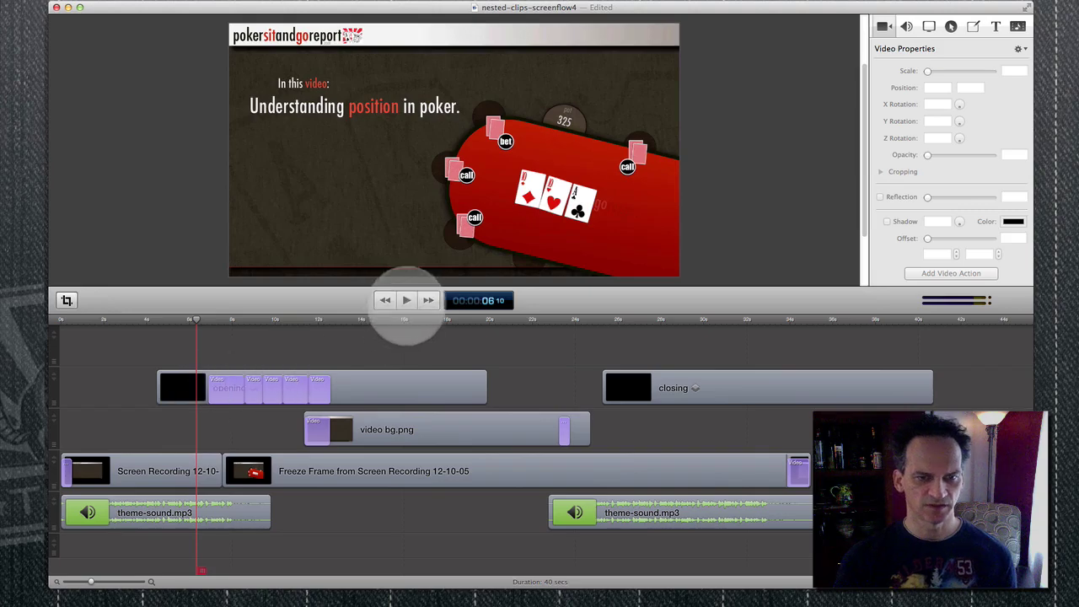
{"action": "left_click", "coordinate": [407, 300]}
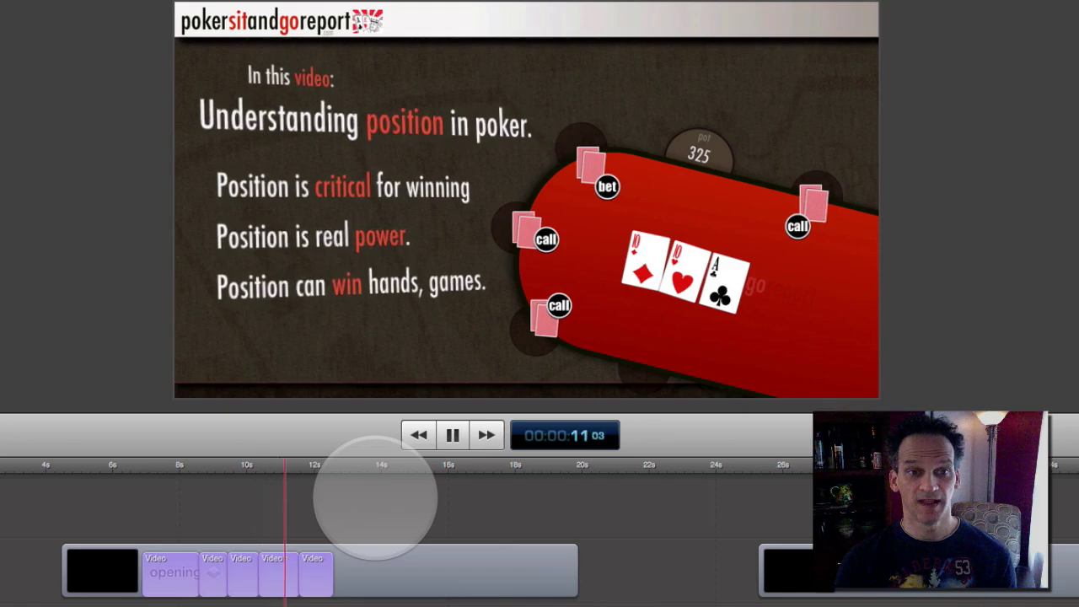
{"action": "key", "text": "space"}
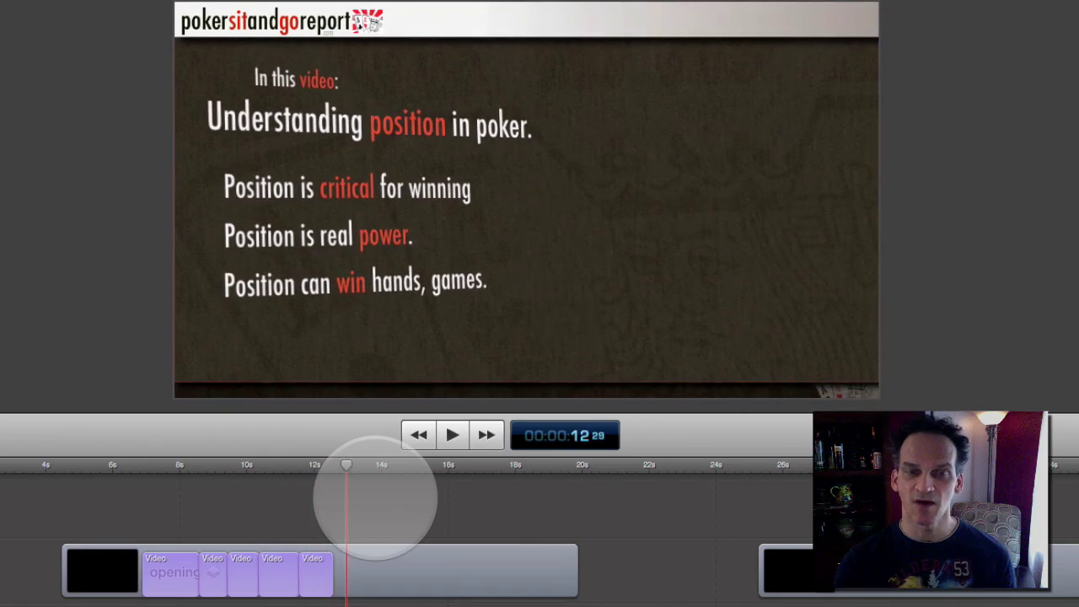